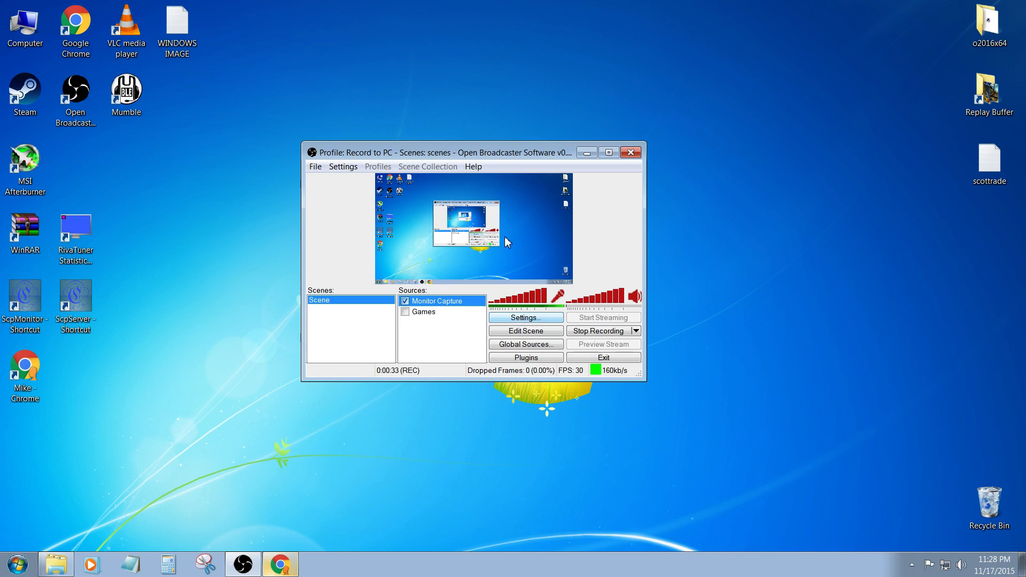
- Open the settings and examine the video and audio encoding options, including the maximum bitrate and the audio bitrate choices
click(522, 318)
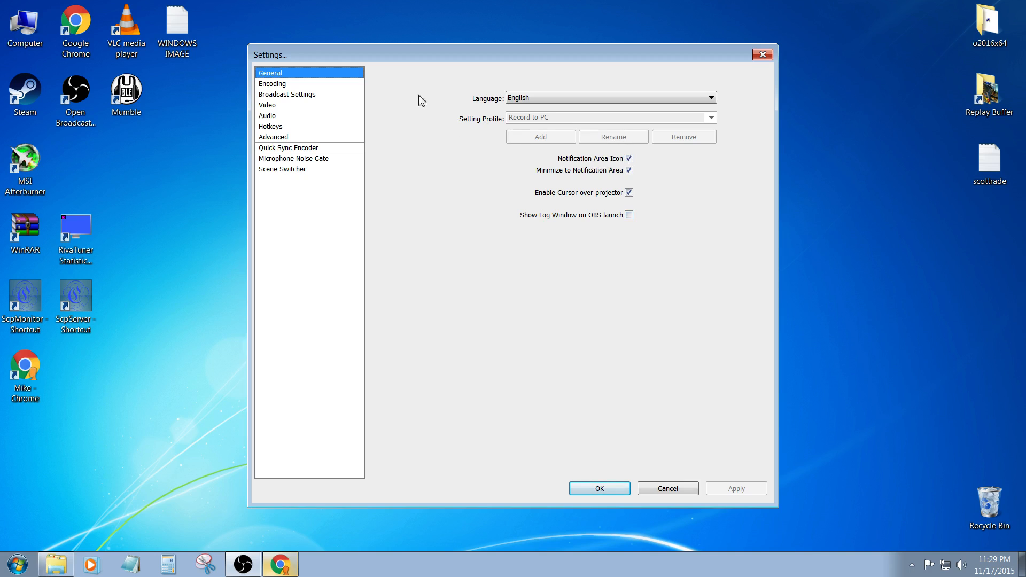
click(275, 84)
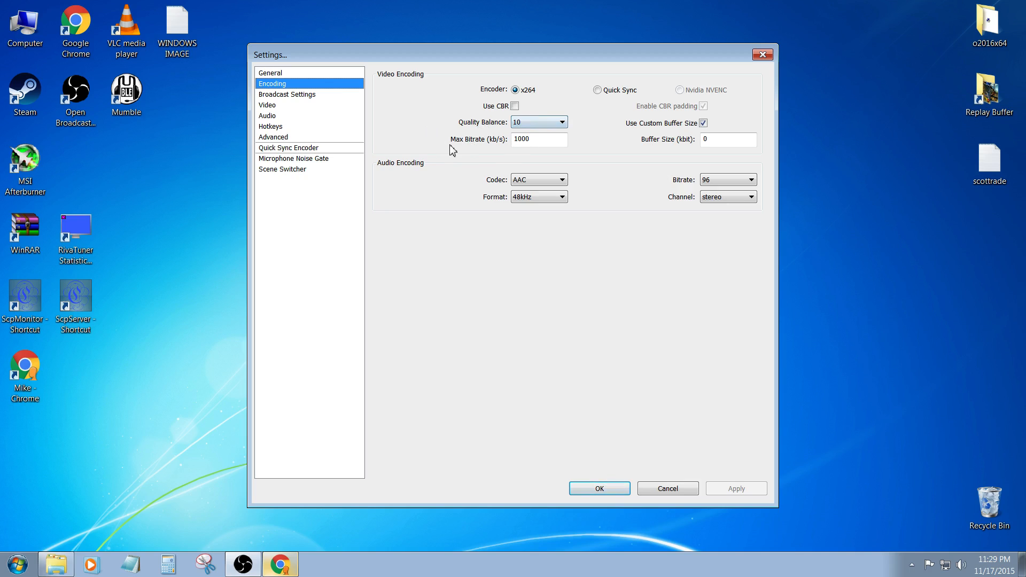
double_click(547, 140)
click(546, 142)
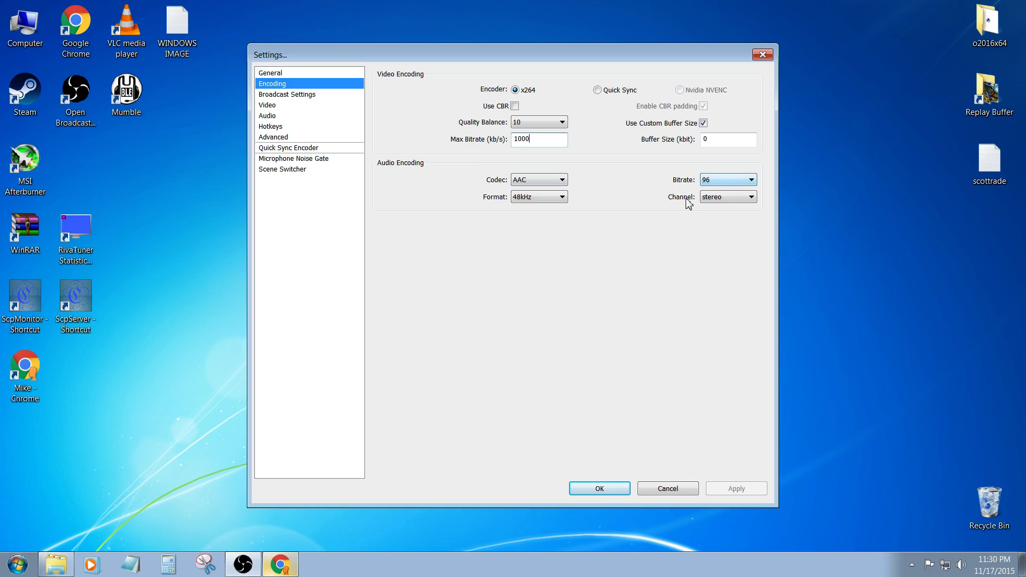
click(724, 181)
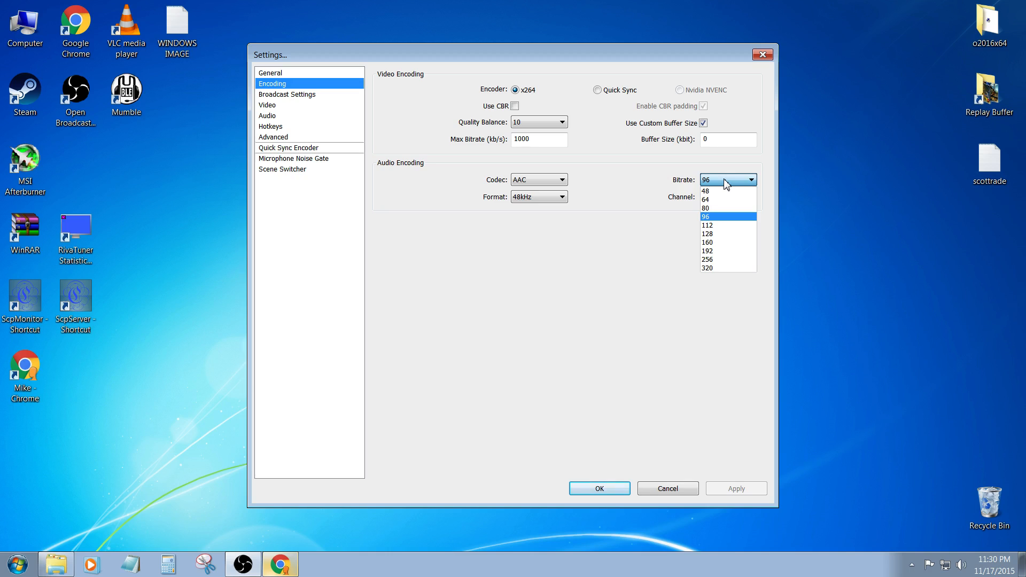
click(599, 286)
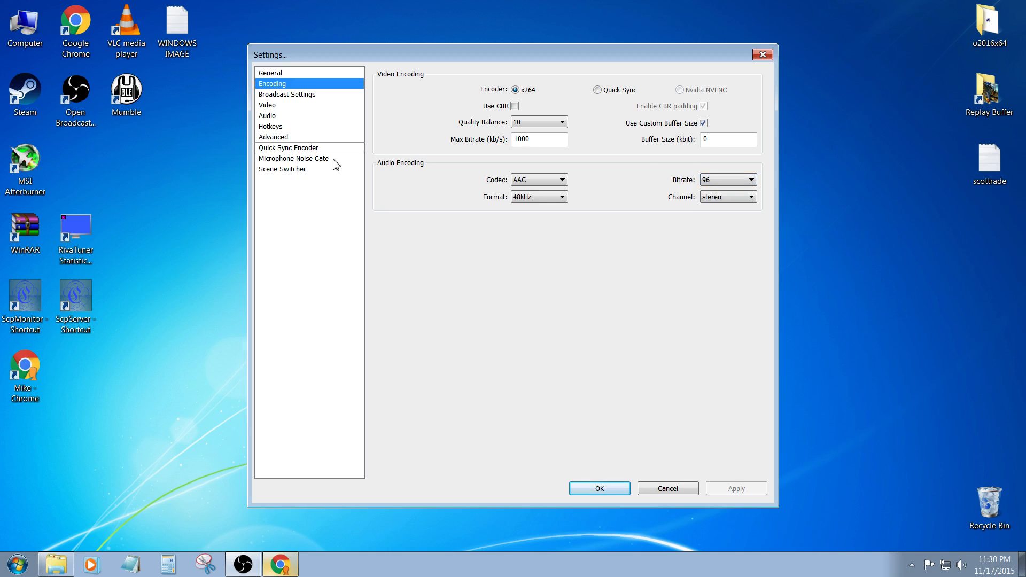
- In the broadcast settings, try the Live Stream mode and set the mode back to File Output Only
click(283, 95)
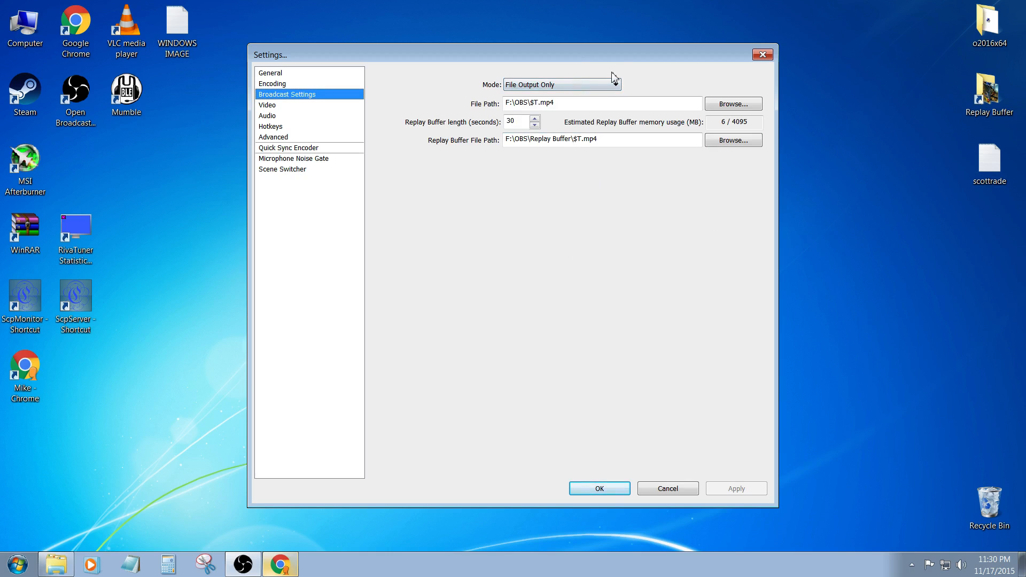
click(564, 86)
click(556, 95)
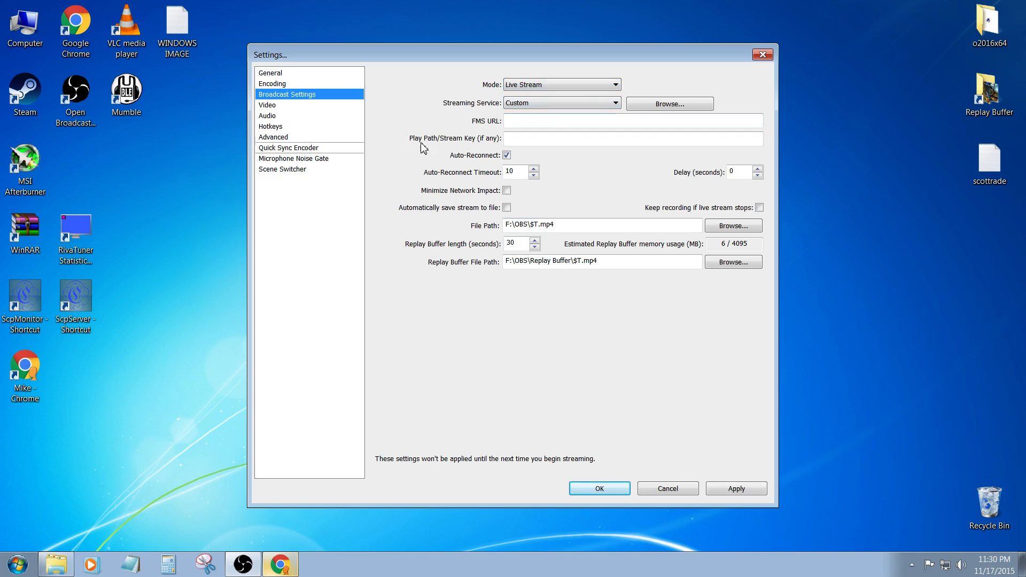
click(573, 85)
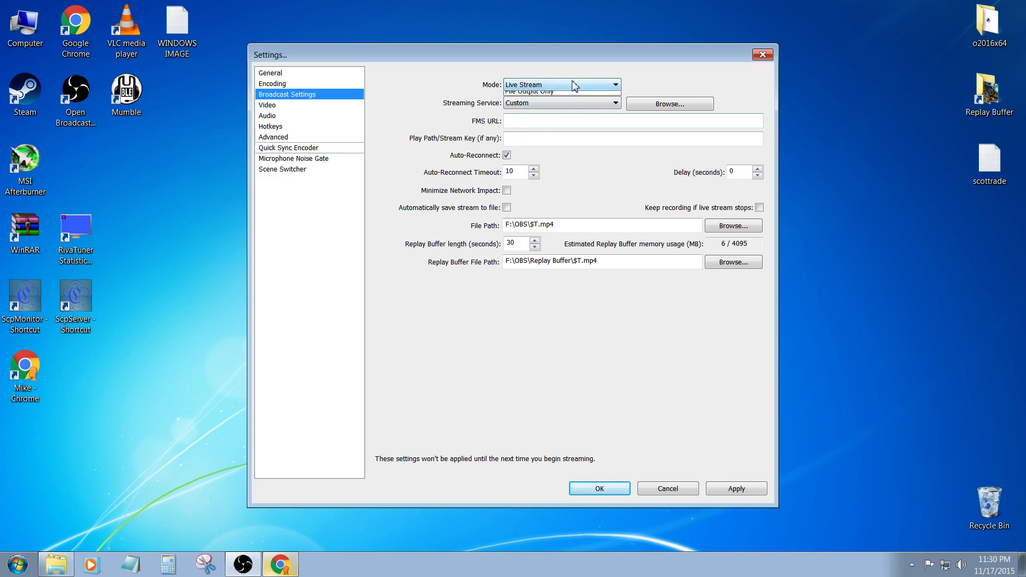
click(575, 104)
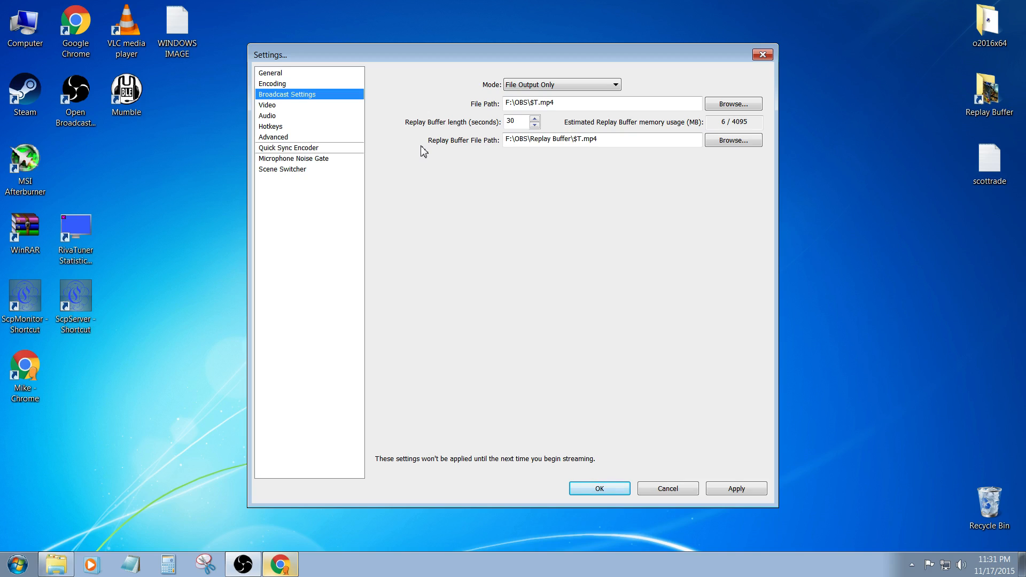
- Examine the recording file path, the replay buffer file path and the $T placeholder in the file name
drag(564, 103, 433, 103)
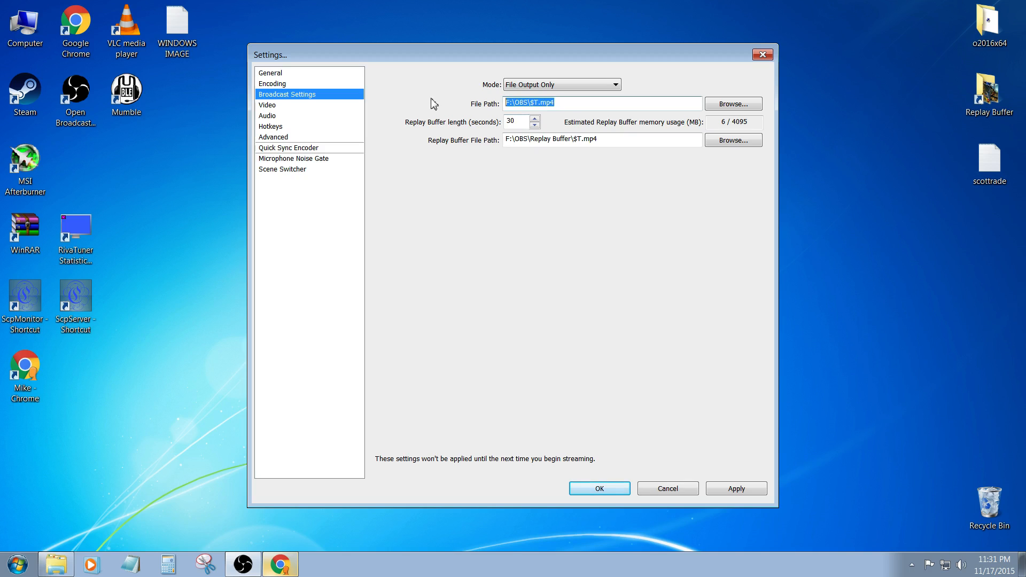
drag(632, 140, 460, 143)
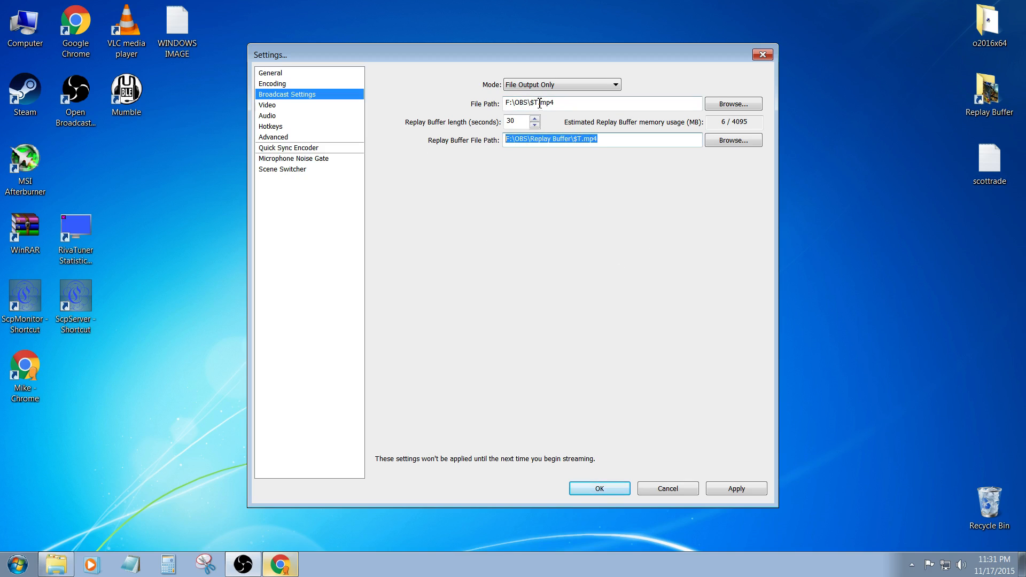
drag(539, 103, 530, 103)
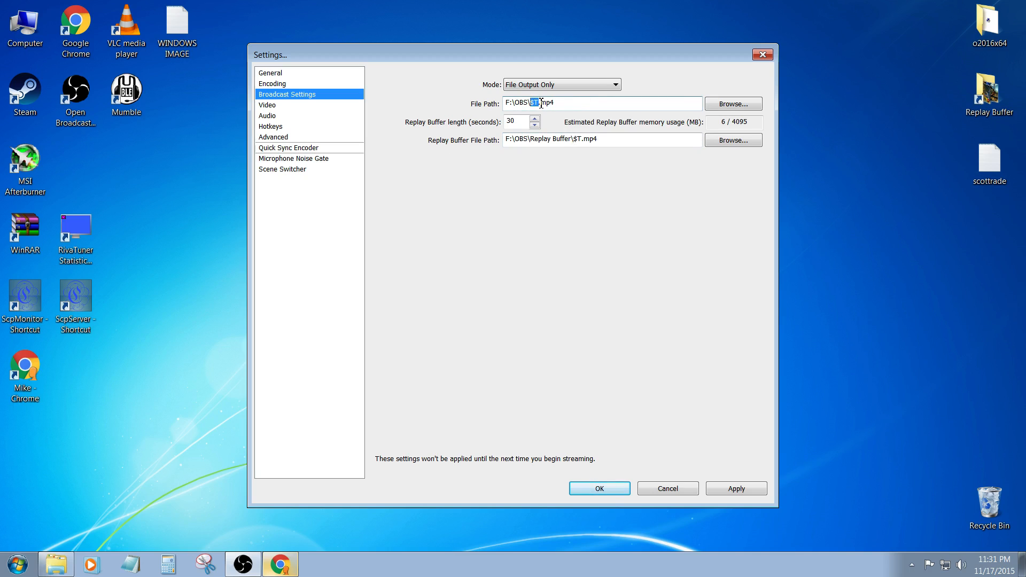
click(539, 103)
- Discard the pending broadcast changes and review the video, audio and hotkey settings, including the resolution downscale choices
click(274, 109)
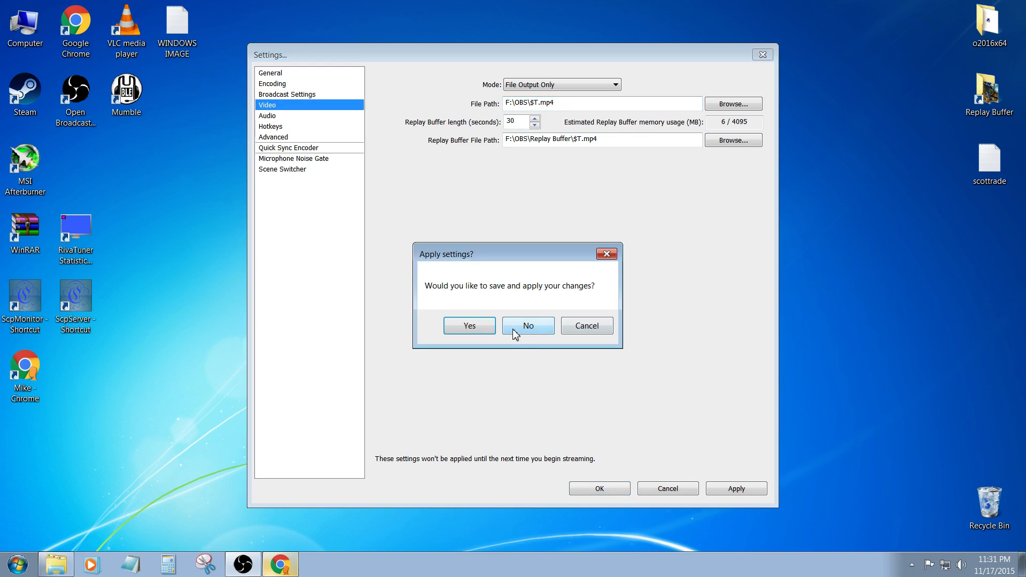
click(539, 327)
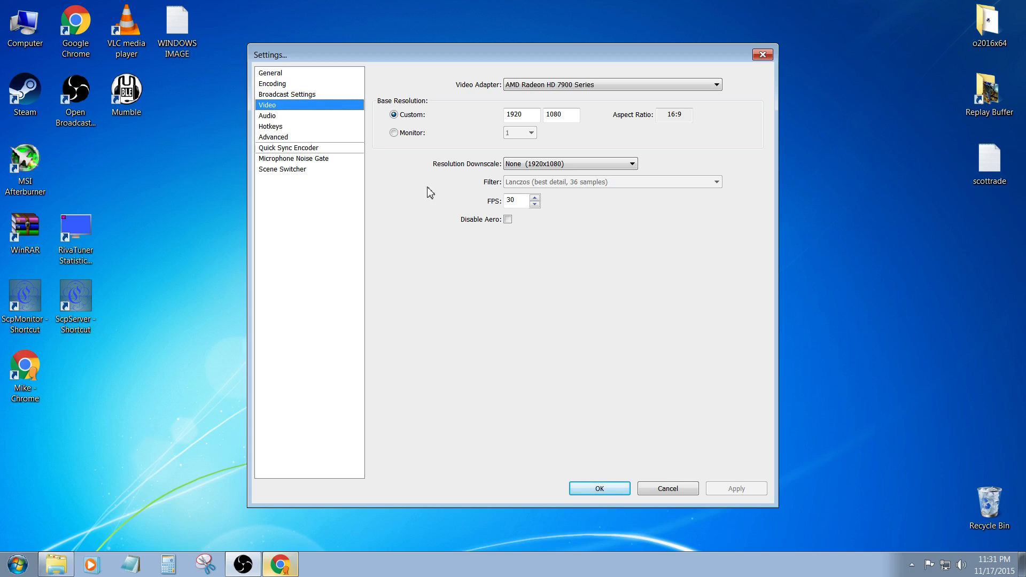
click(517, 167)
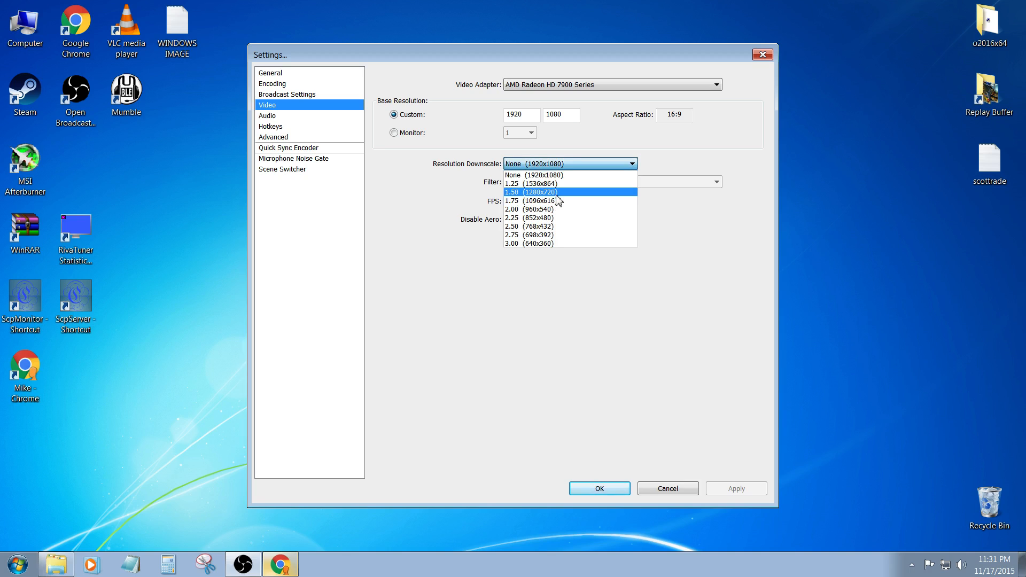
key(Tab)
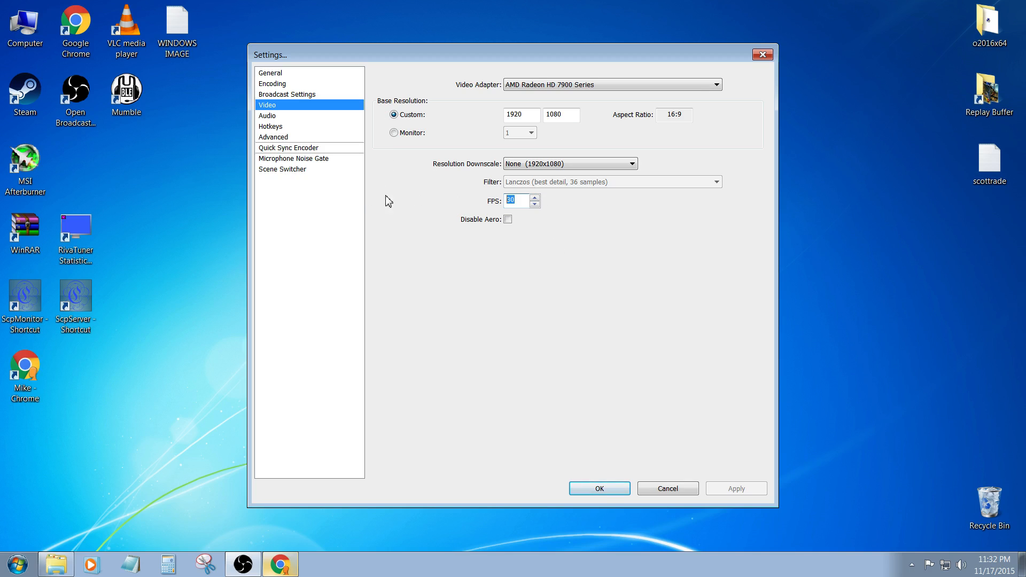
click(287, 117)
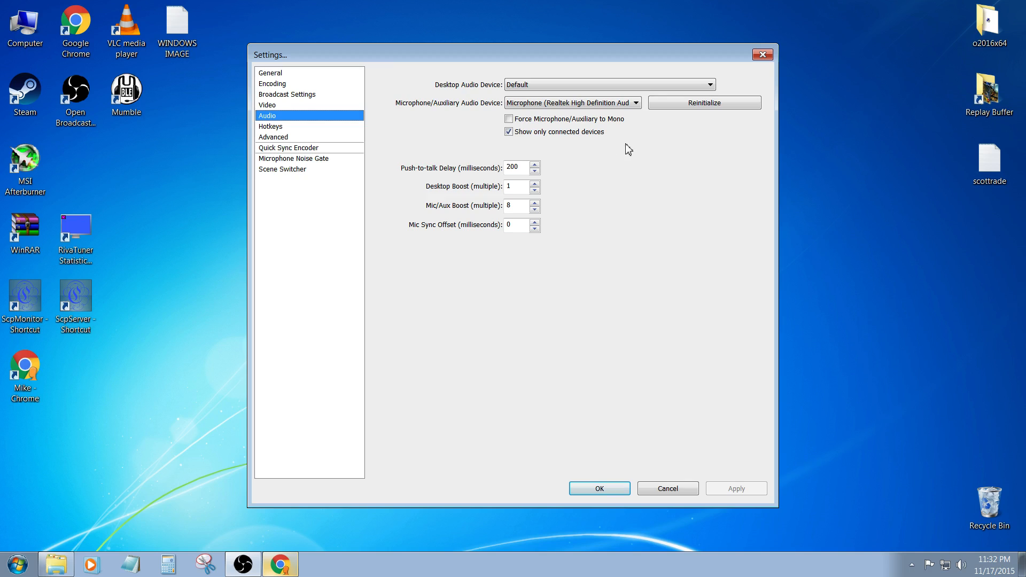
click(289, 127)
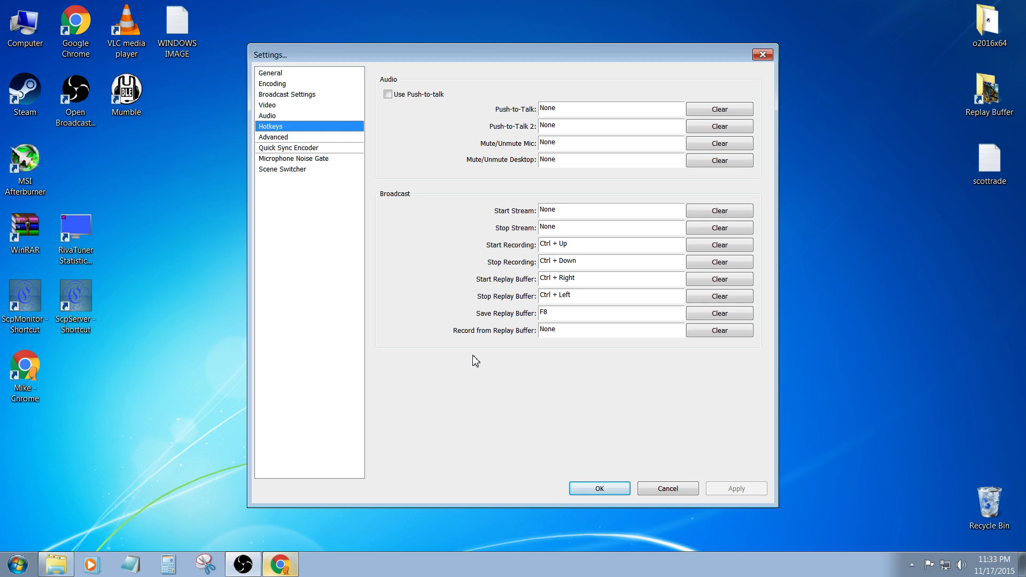
- Review the advanced choices for process priority class and x264 CPU preset, keeping the encoding profile on high
click(297, 138)
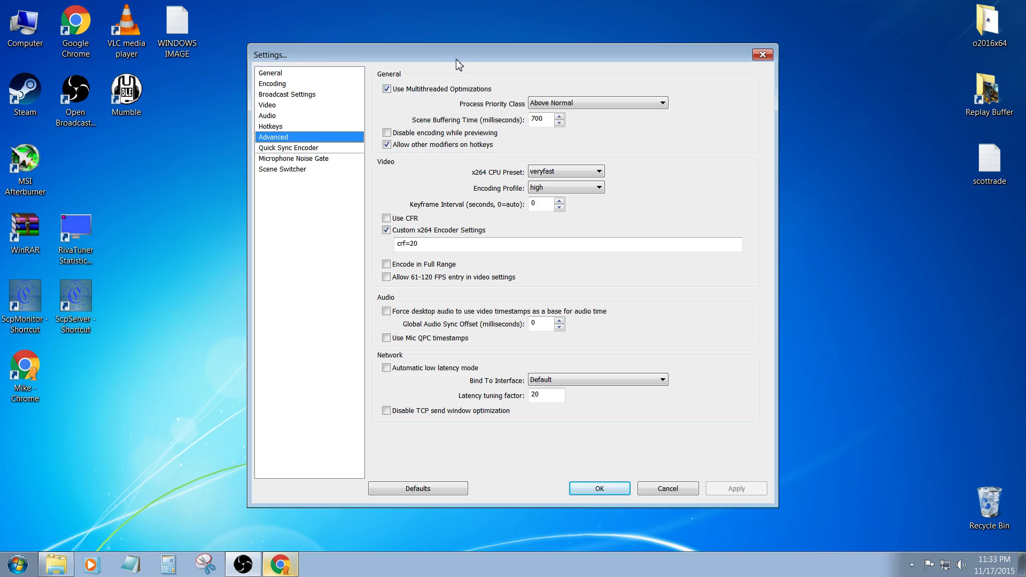
click(594, 105)
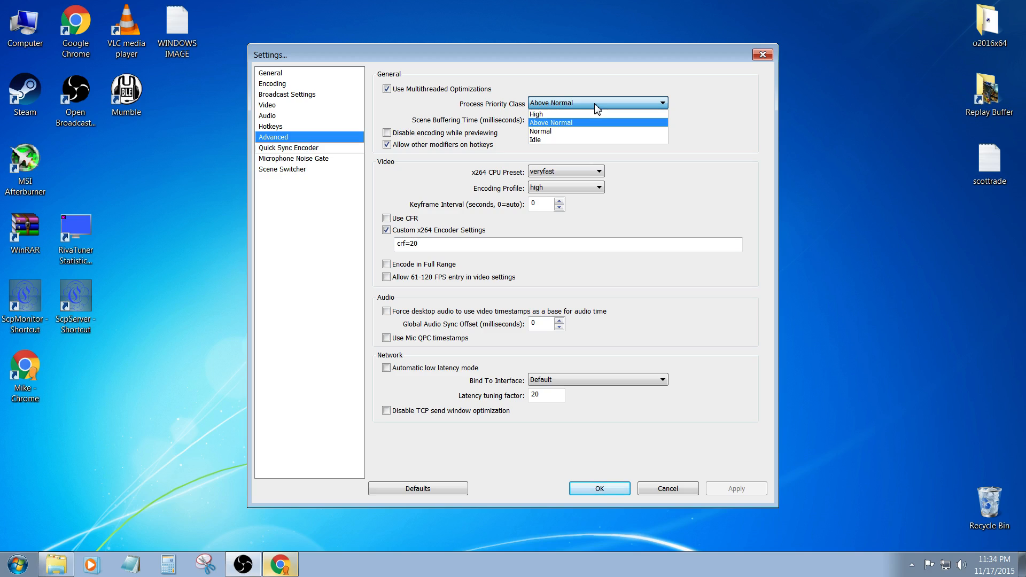
click(461, 103)
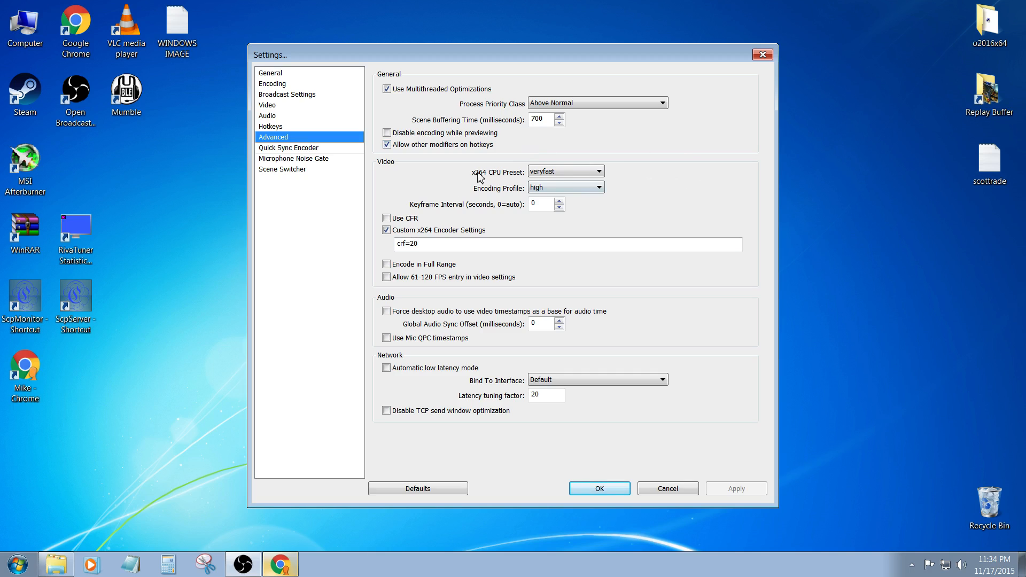
click(566, 174)
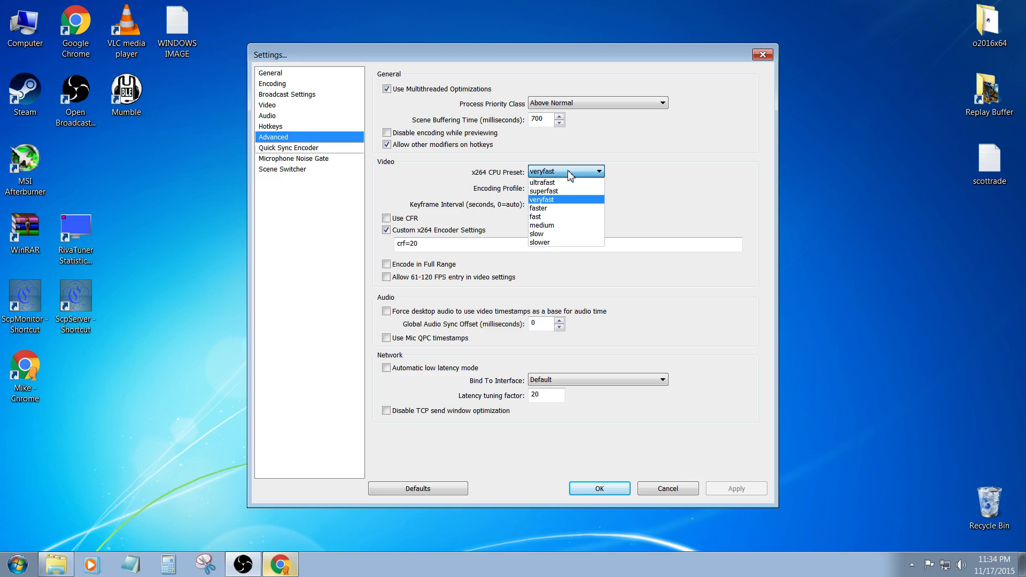
click(459, 189)
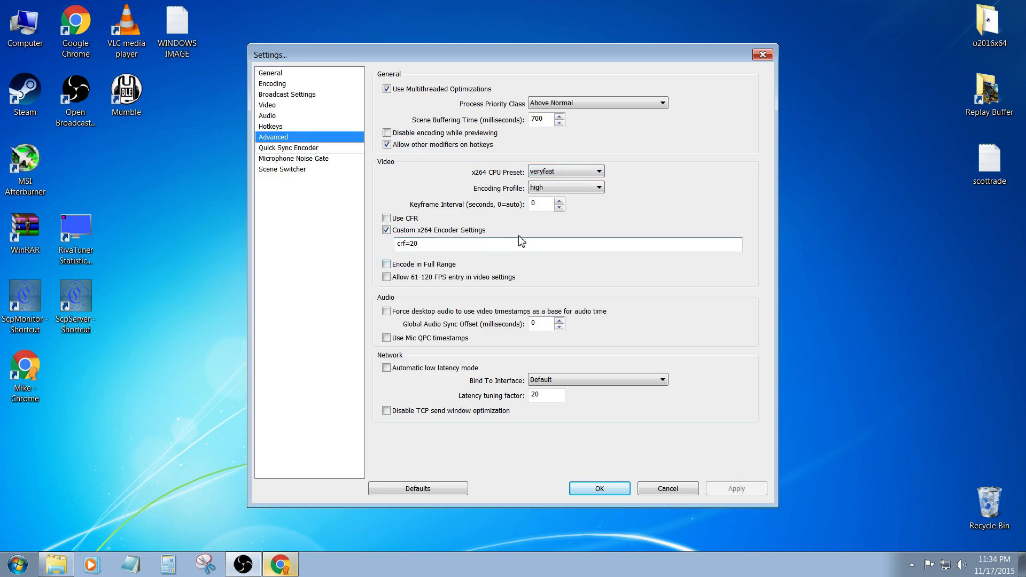
click(565, 188)
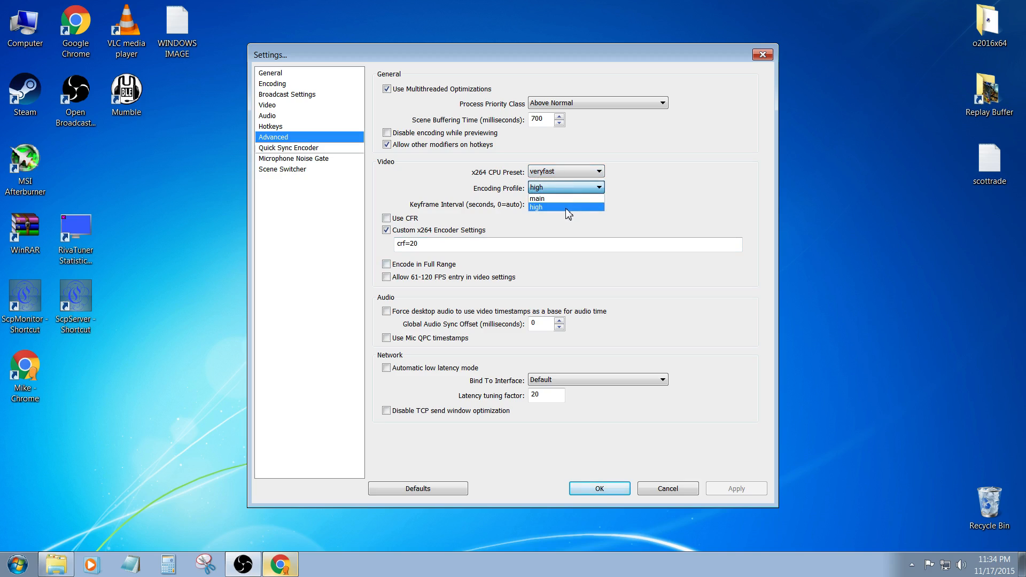
click(566, 208)
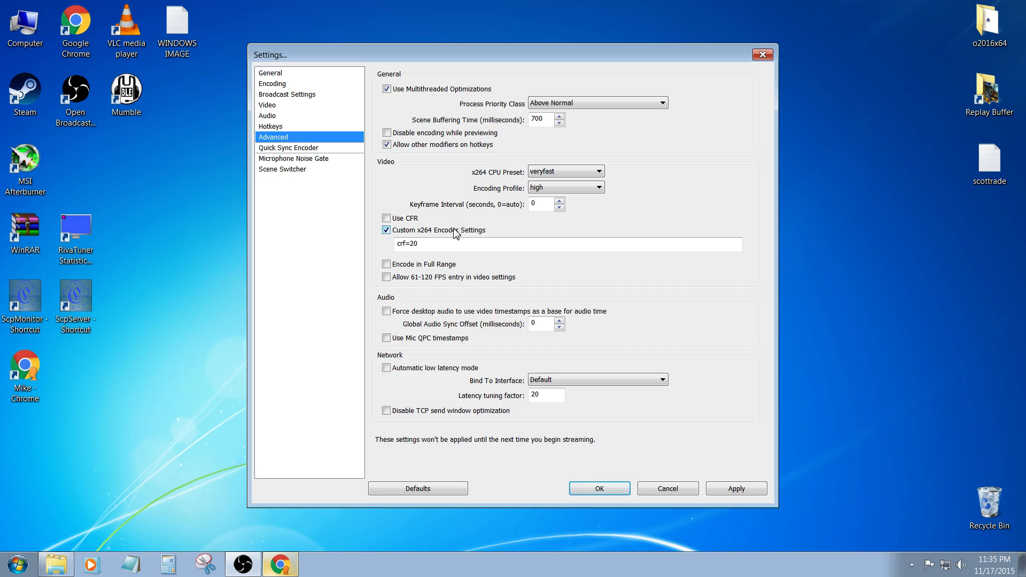
- Switch to Chrome to read the CRF Guide's summary of Constant Rate Factor values, and return to the settings
click(279, 567)
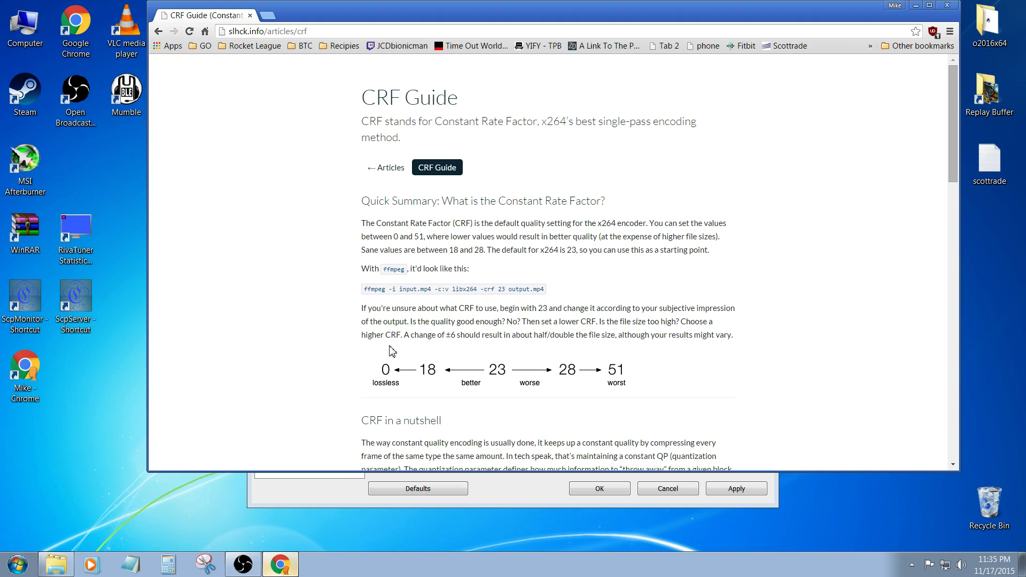
click(915, 5)
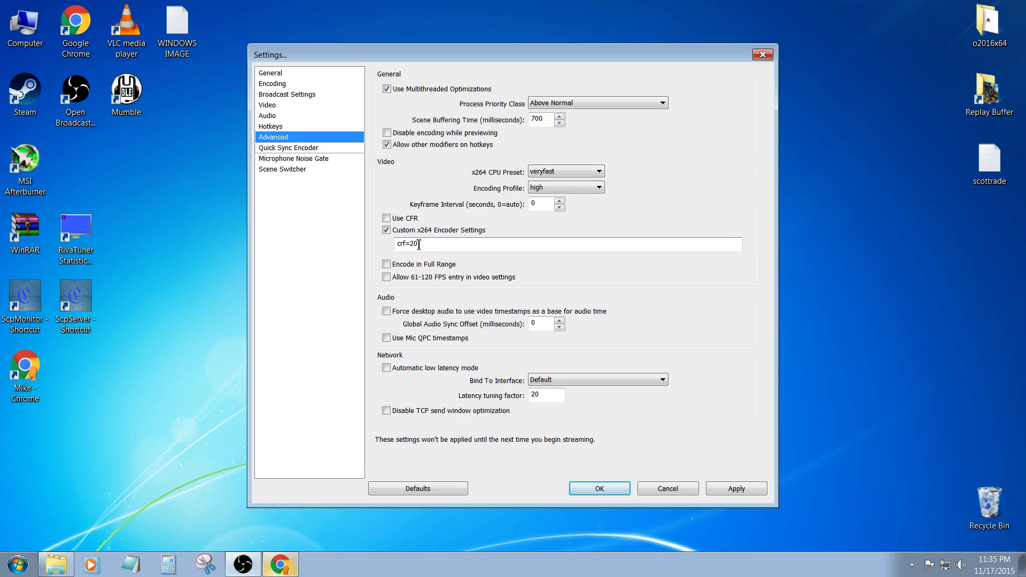
- Discard the pending advanced changes and examine the Quality Balance choices in the encoding settings
click(272, 84)
click(531, 324)
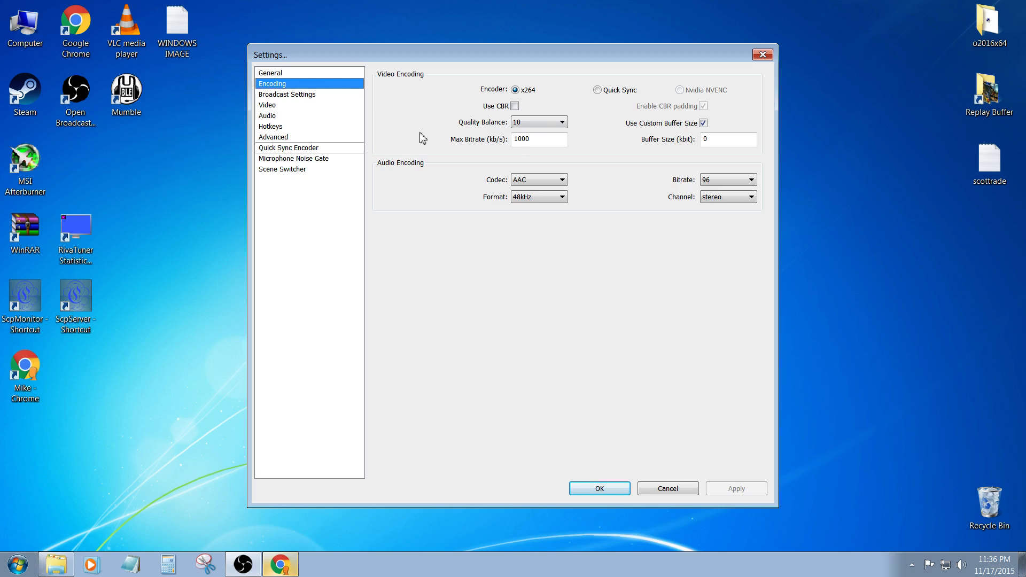
click(537, 115)
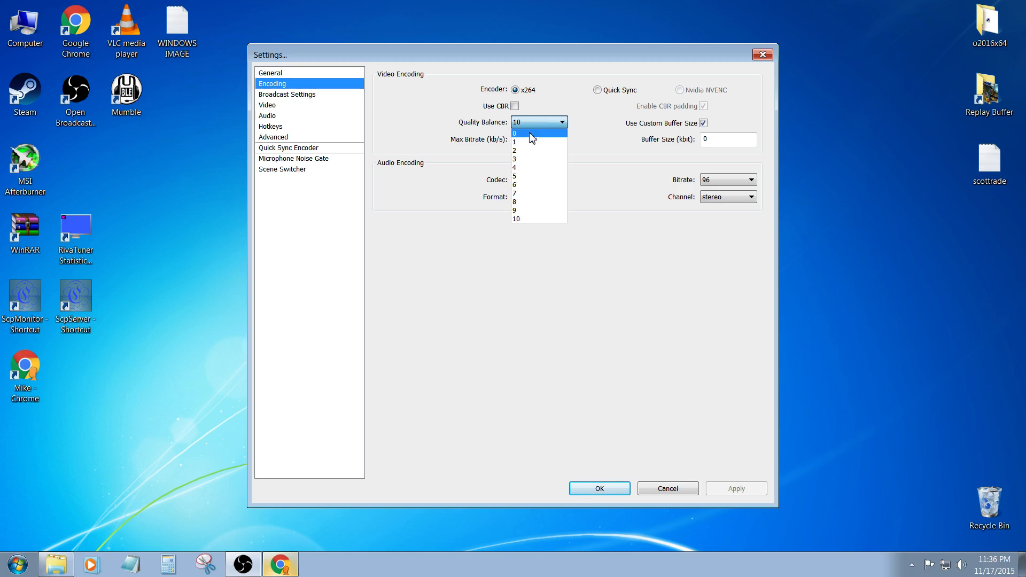
click(443, 112)
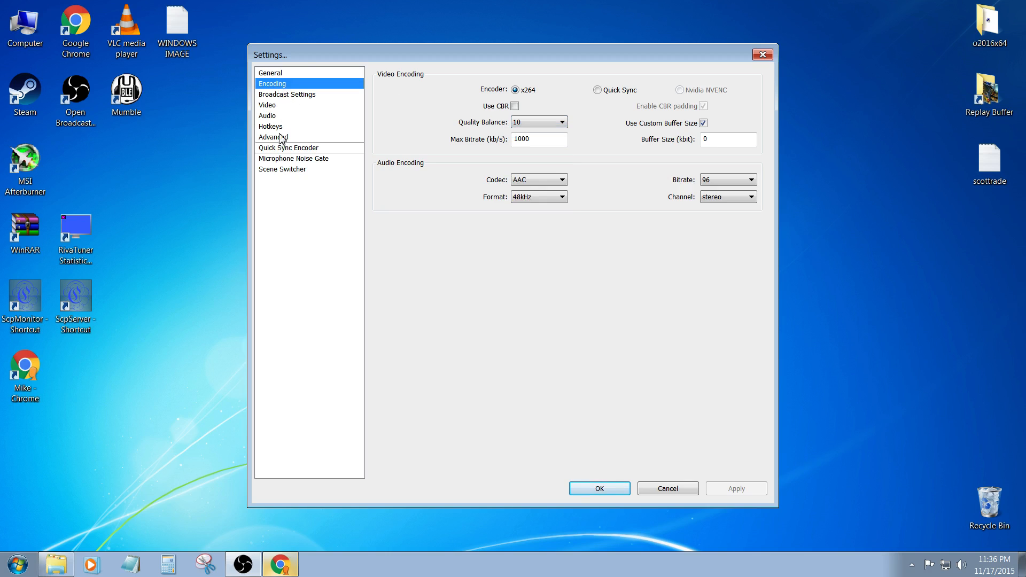
- Return to the advanced settings and examine the CRF value in the custom x264 encoder settings
click(272, 116)
click(272, 126)
click(273, 137)
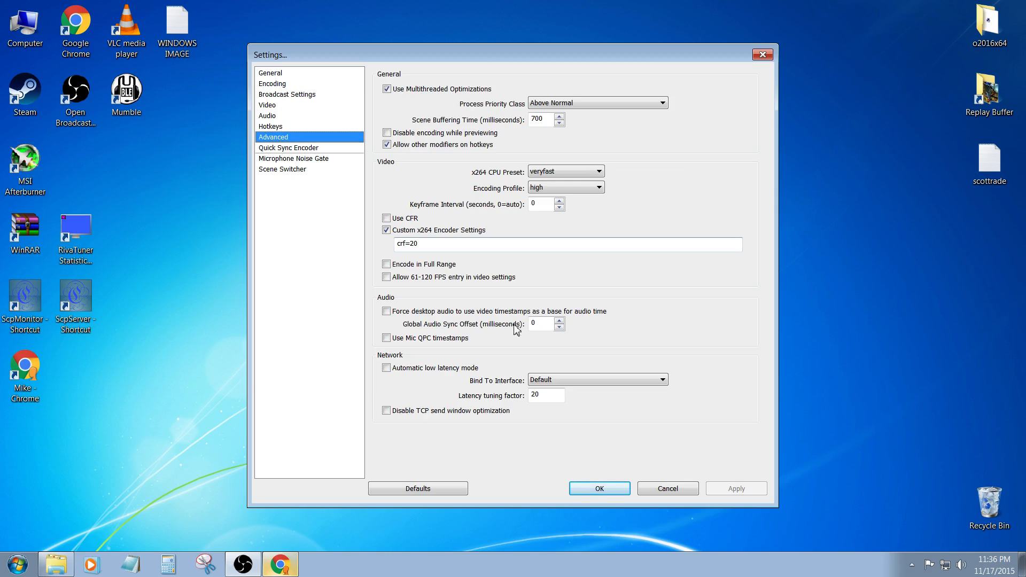
drag(422, 245, 395, 245)
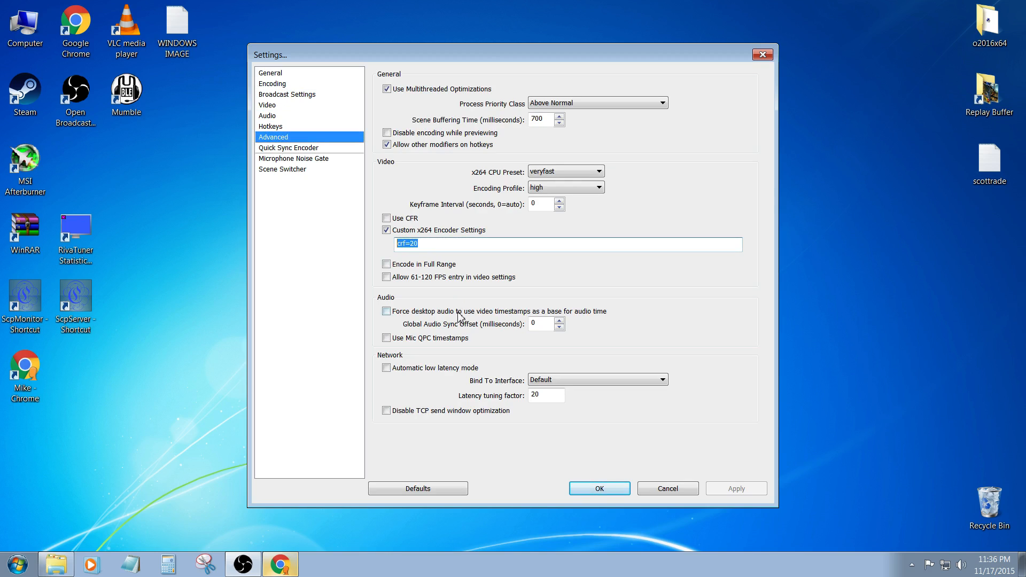
click(458, 245)
click(317, 241)
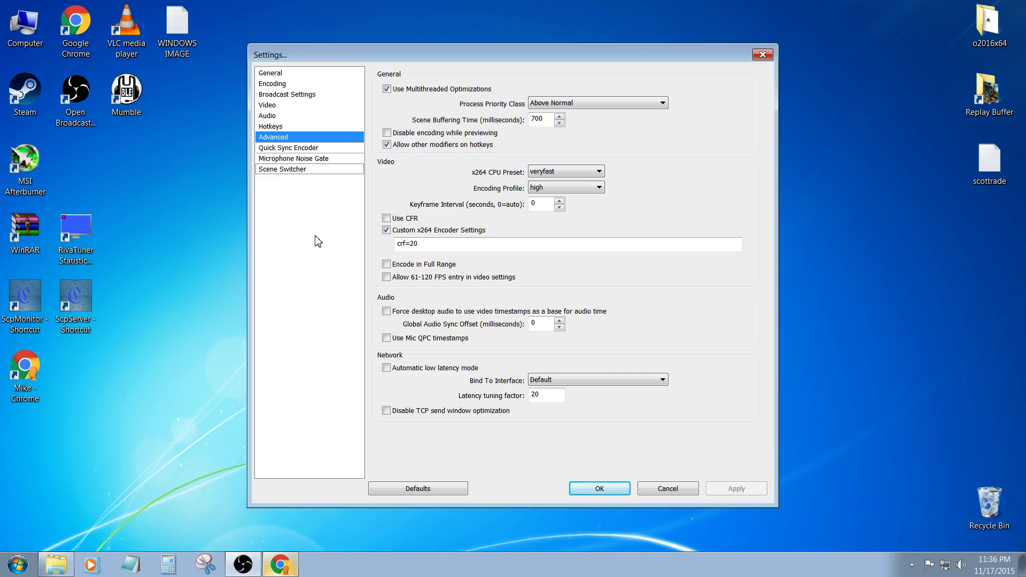
double_click(412, 244)
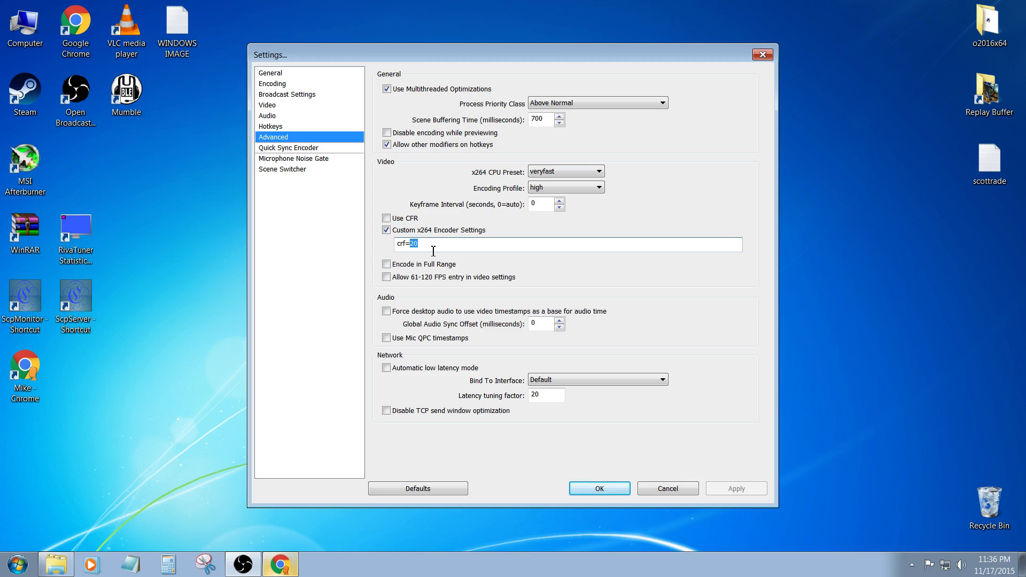
- Try clearing and disabling the custom x264 encoder settings, discard these changes, and view the video settings
drag(432, 252, 344, 231)
click(385, 230)
click(397, 234)
drag(424, 246, 273, 243)
key(BackSpace)
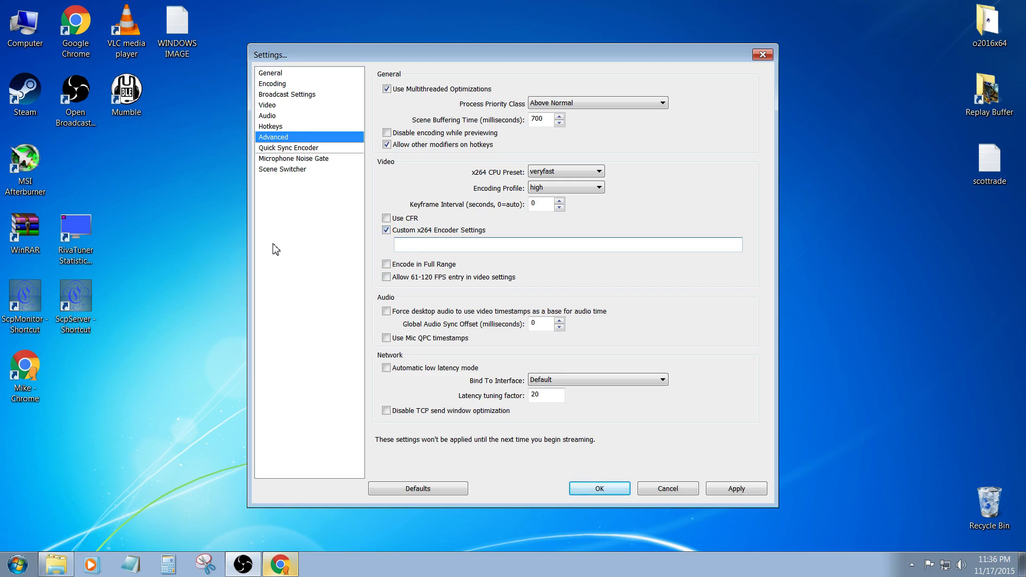
click(389, 229)
click(272, 73)
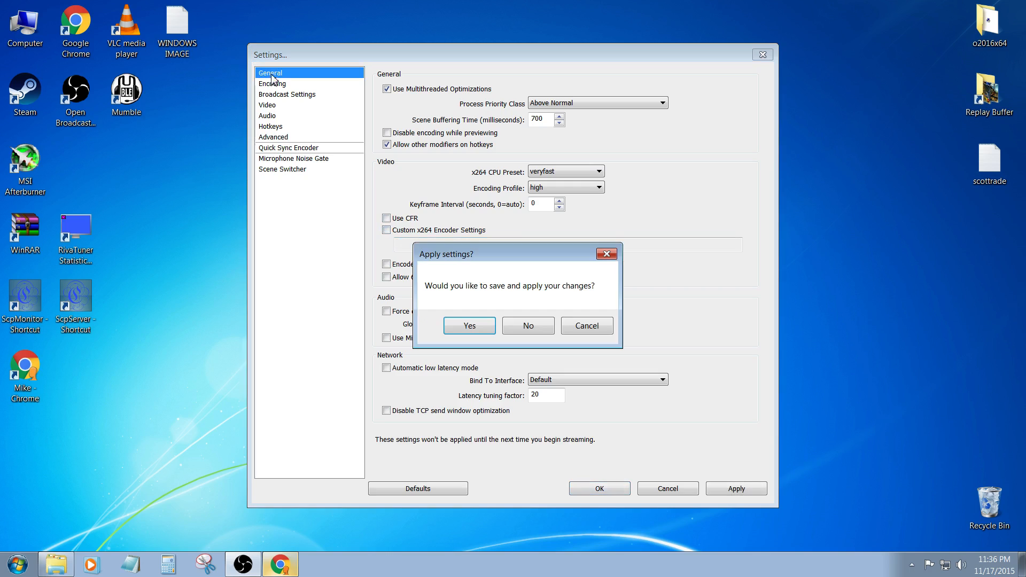
click(520, 326)
click(272, 105)
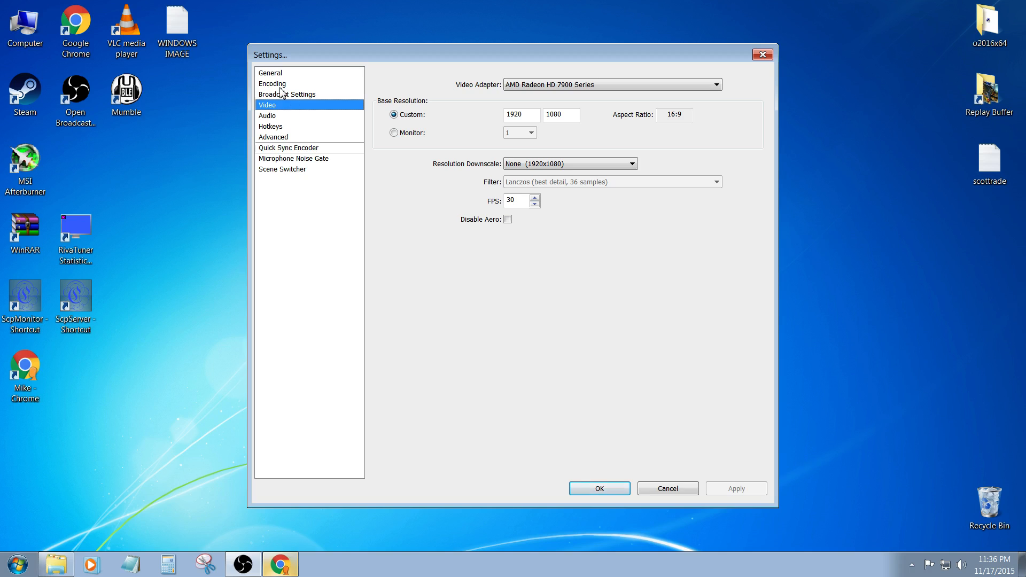
- Examine the Quality Balance choices in the encoding settings again, and return to the custom x264 encoder settings
click(278, 84)
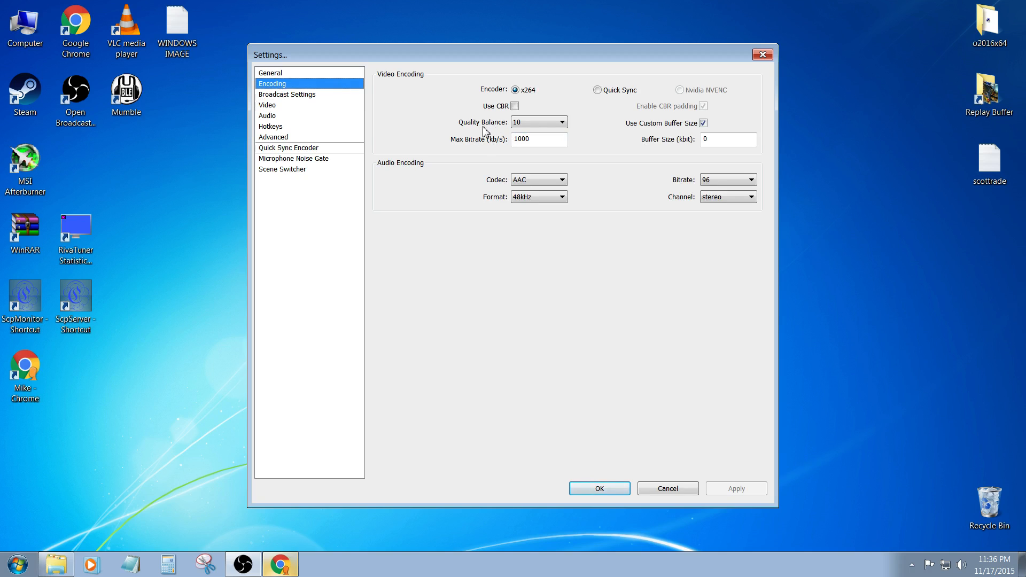
click(562, 122)
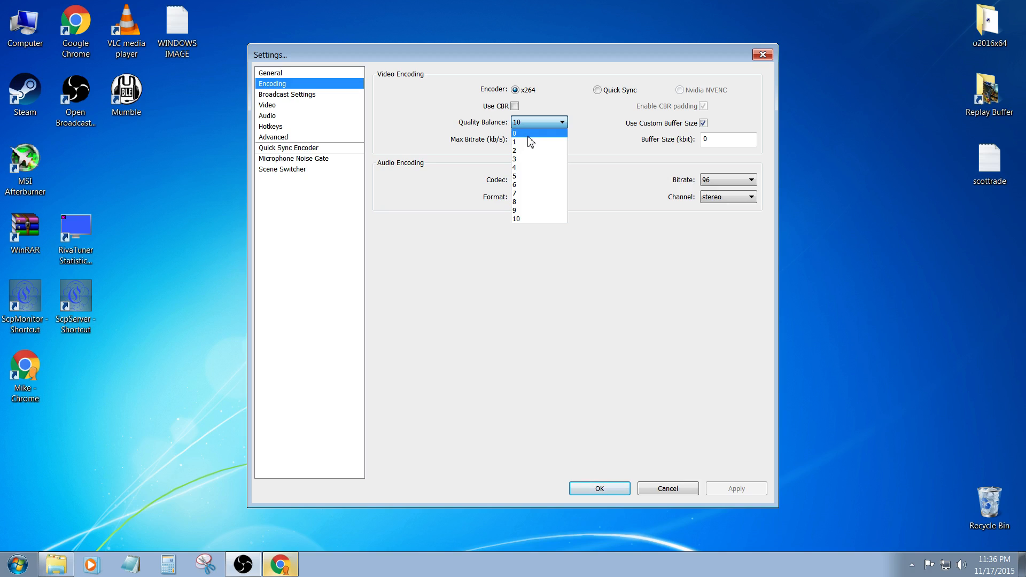
click(434, 132)
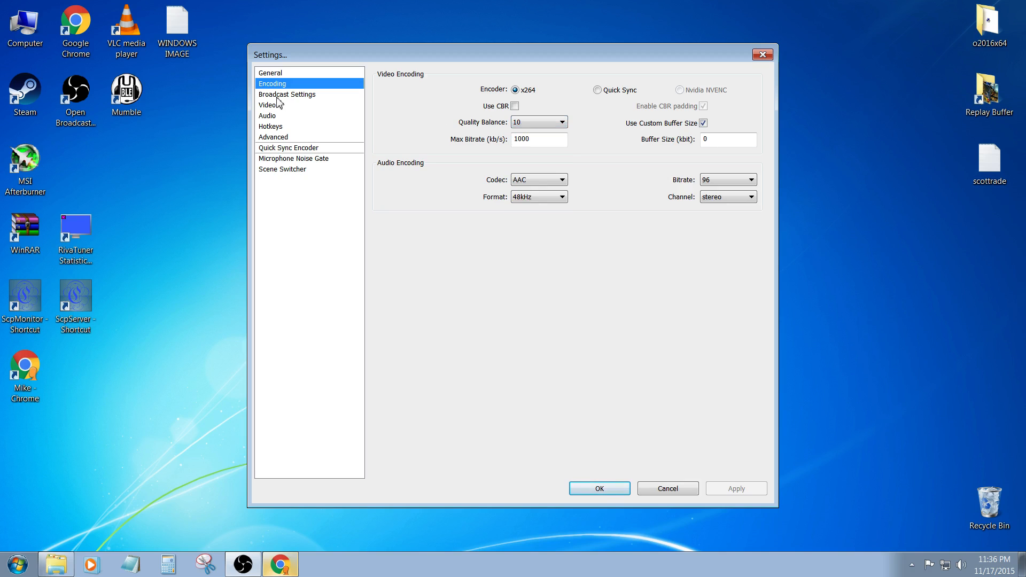
click(279, 137)
click(453, 247)
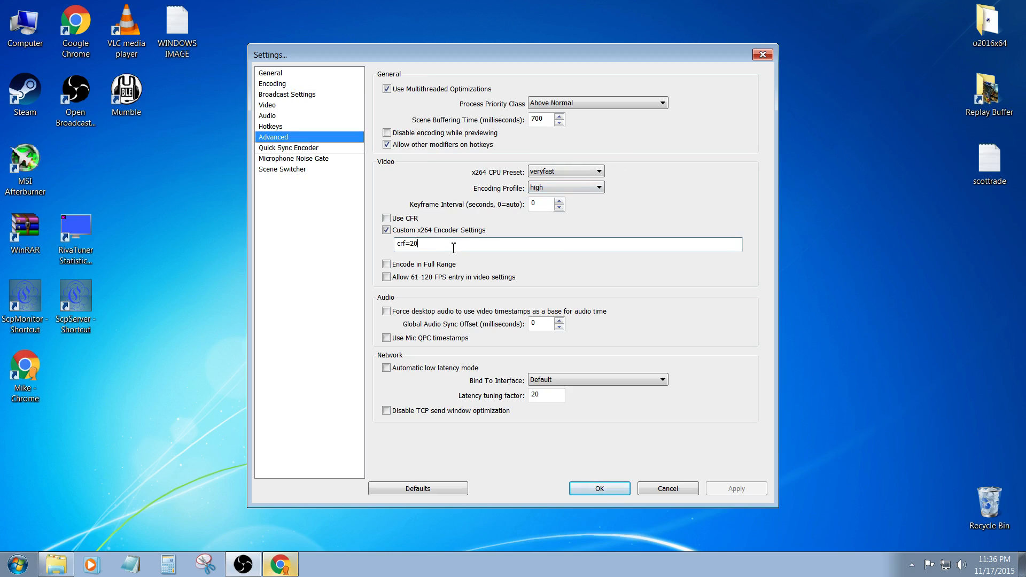
- Switch to Chrome to read how changing the CRF affects file size in the CRF Guide, and return to the settings
click(279, 566)
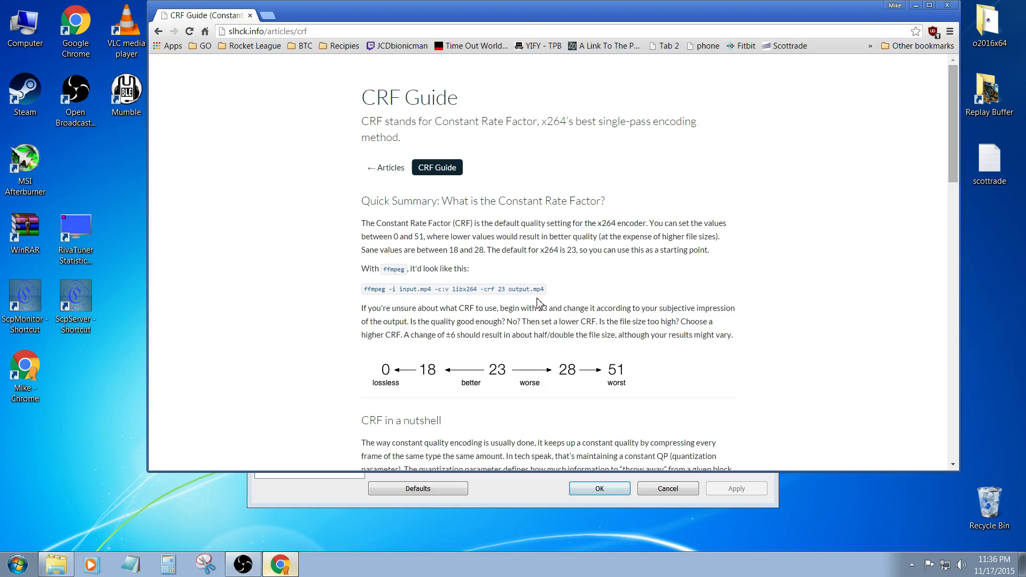
scroll(454, 305, down, 1)
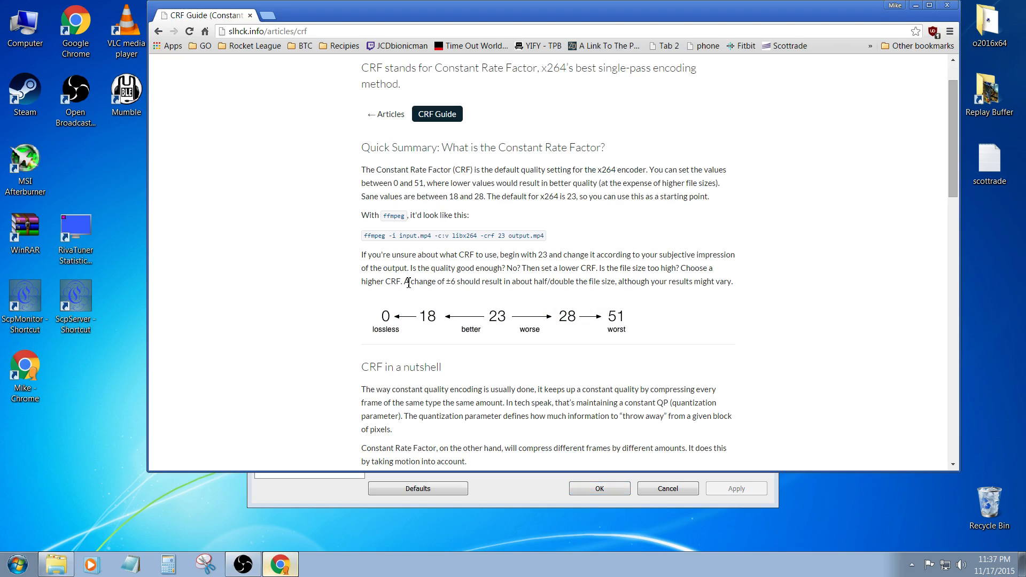
drag(409, 284, 737, 290)
click(737, 290)
drag(646, 13, 638, 18)
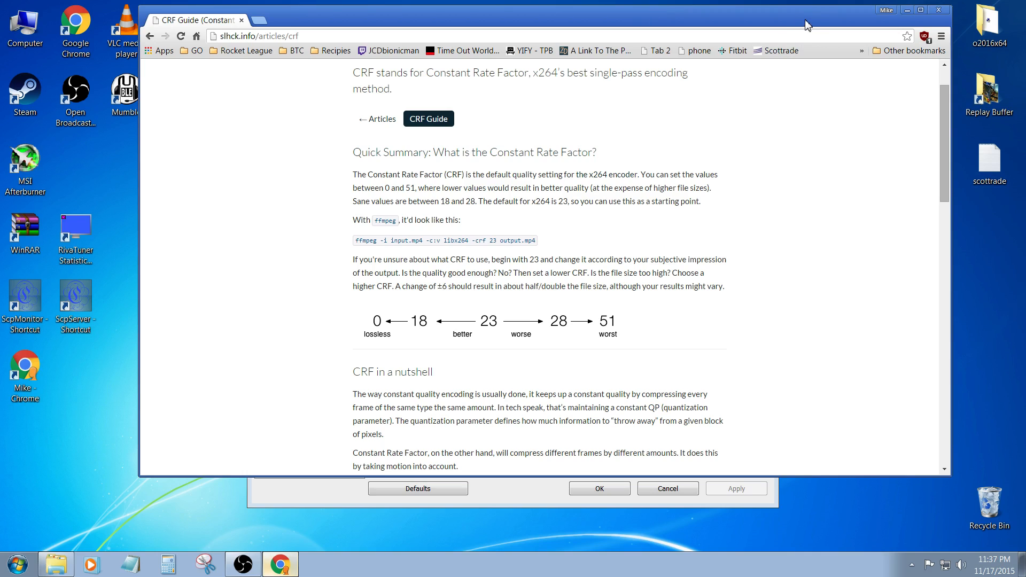
drag(808, 20, 794, 22)
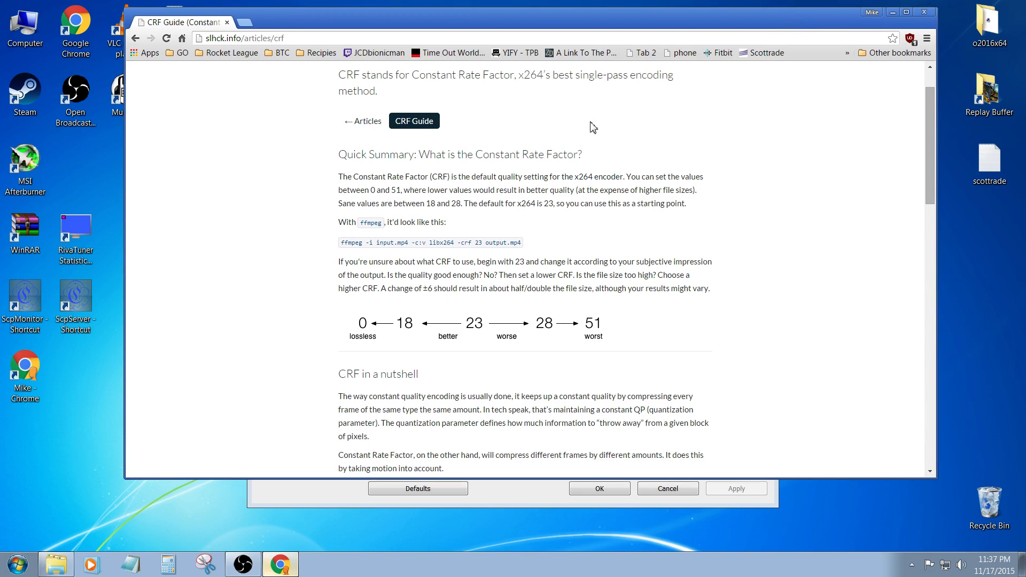
click(249, 563)
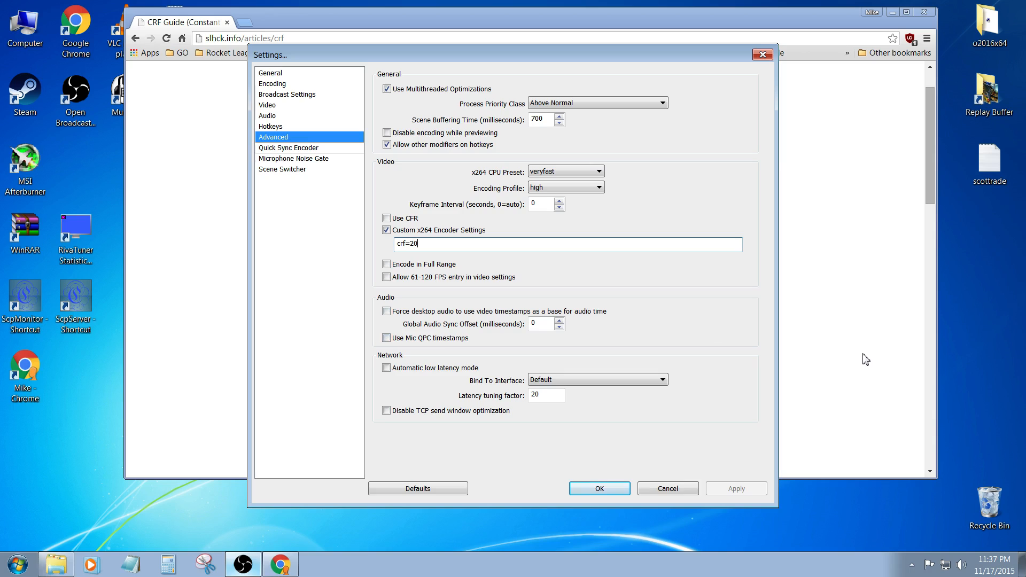
- Look through the Quick Sync Encoder, Microphone Noise Gate, Scene Switcher and general settings, and return to the encoding settings
click(300, 149)
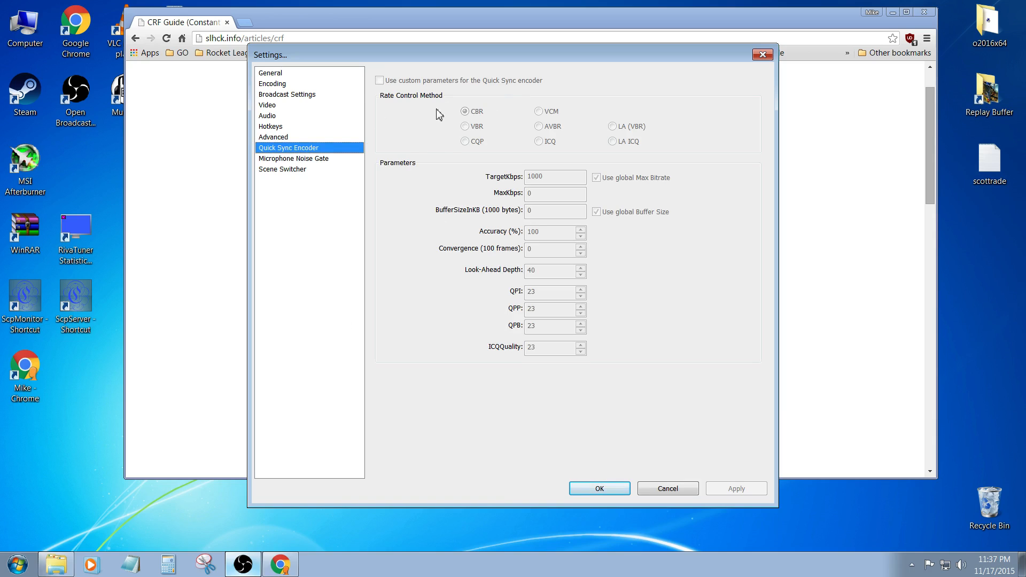
click(262, 159)
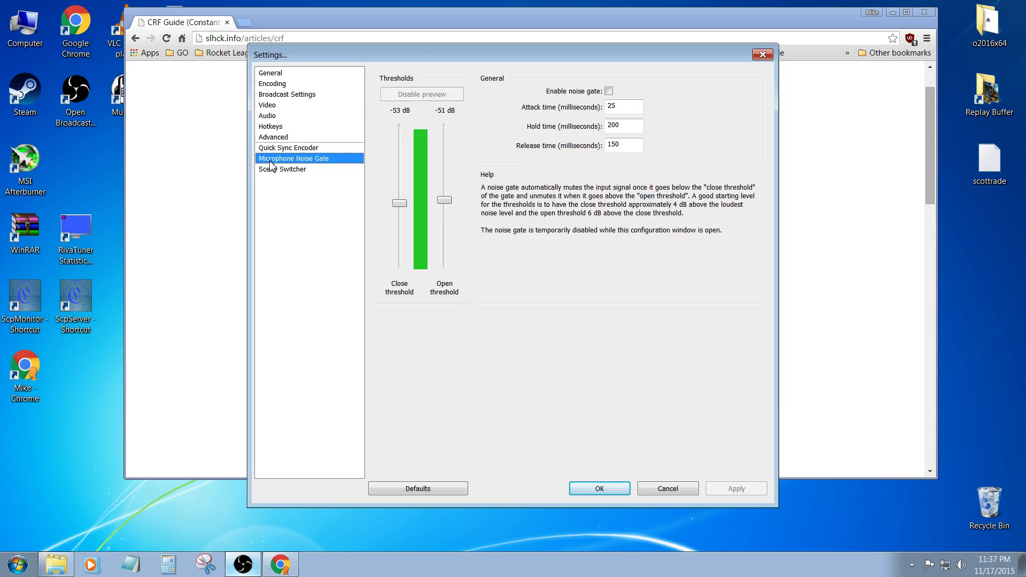
click(294, 169)
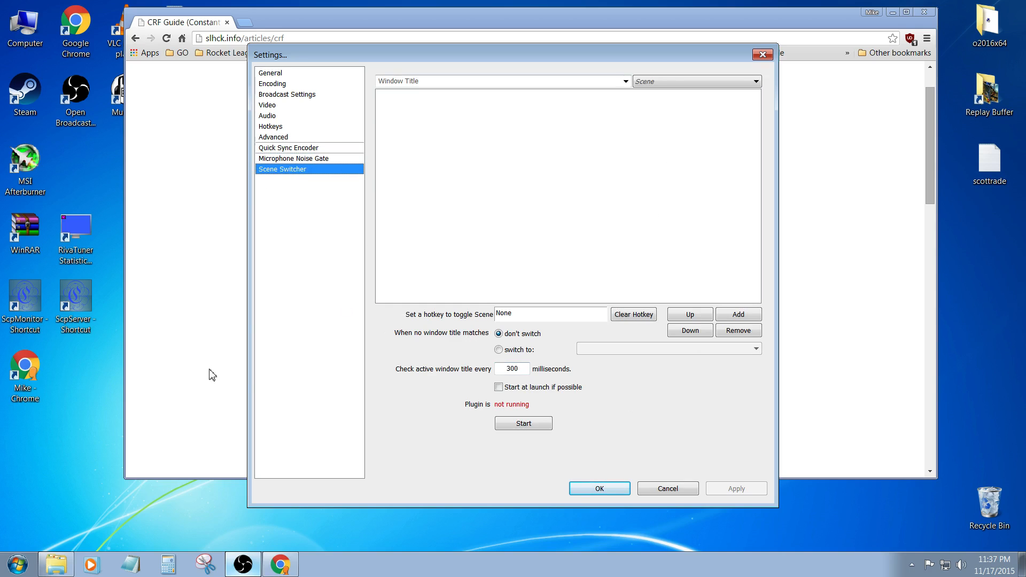
click(273, 73)
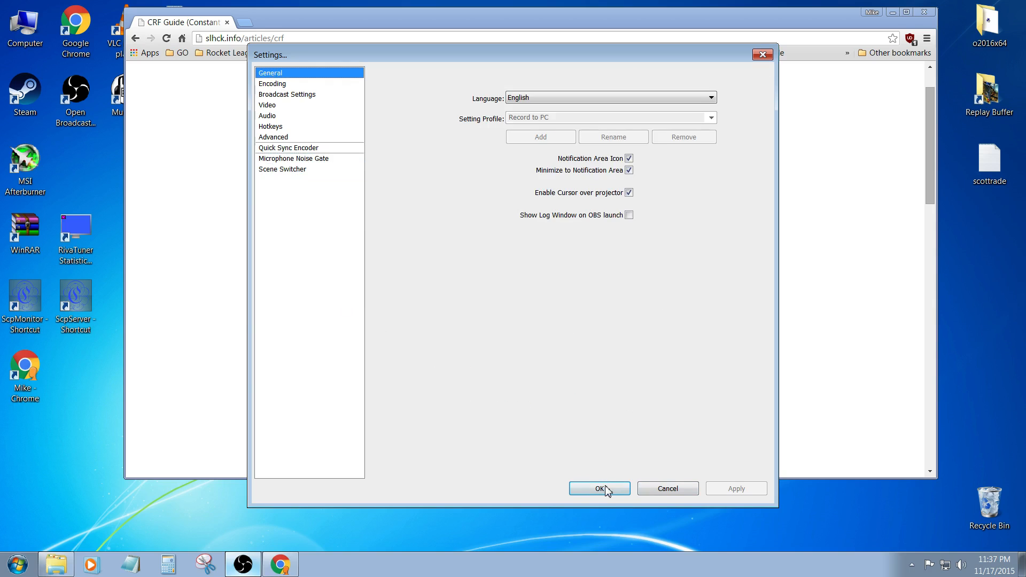
click(280, 84)
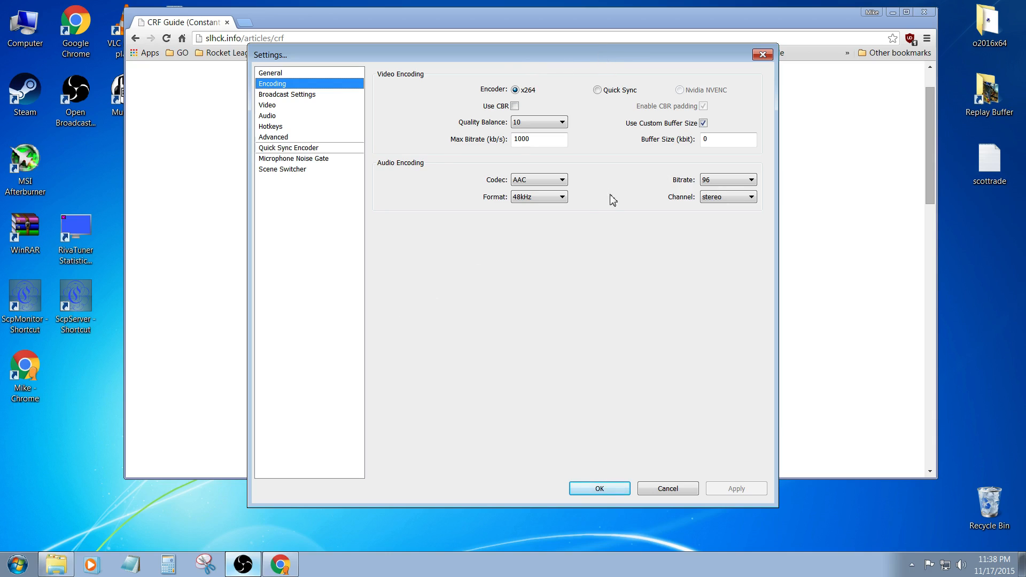
mouse_move(526, 55)
mouse_down()
mouse_move(546, 62)
mouse_move(527, 48)
mouse_up()
click(797, 251)
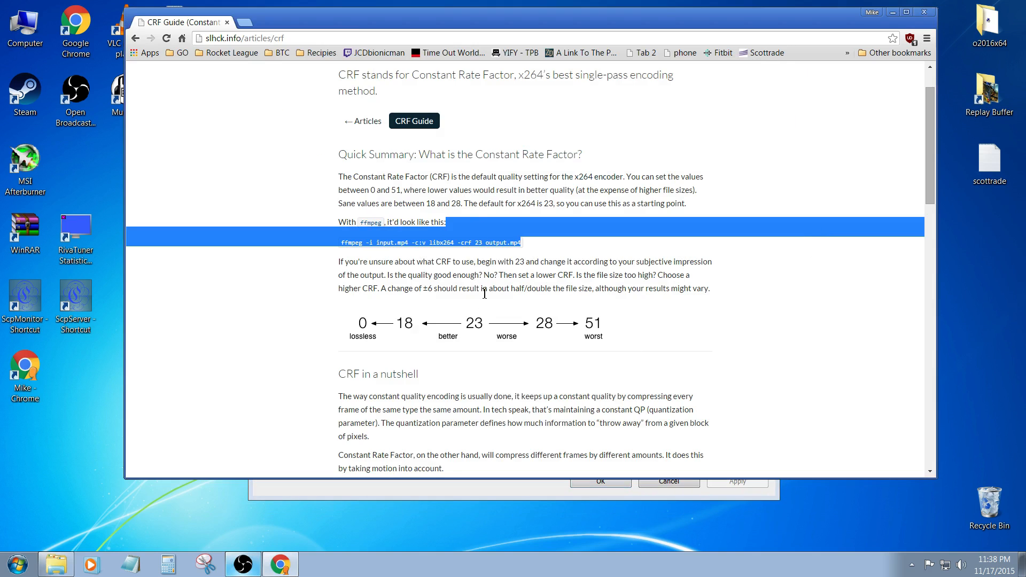
click(59, 569)
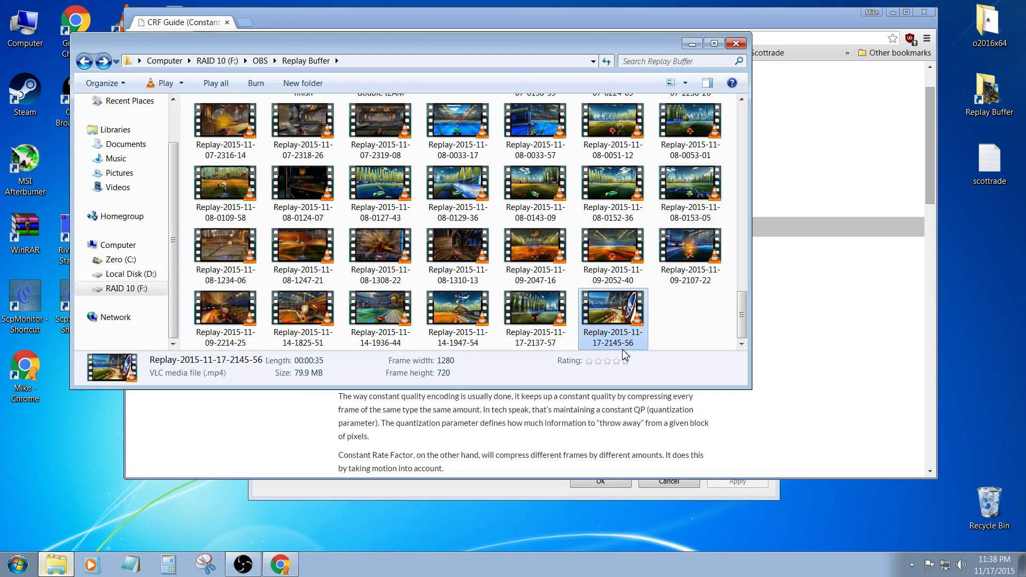
click(657, 318)
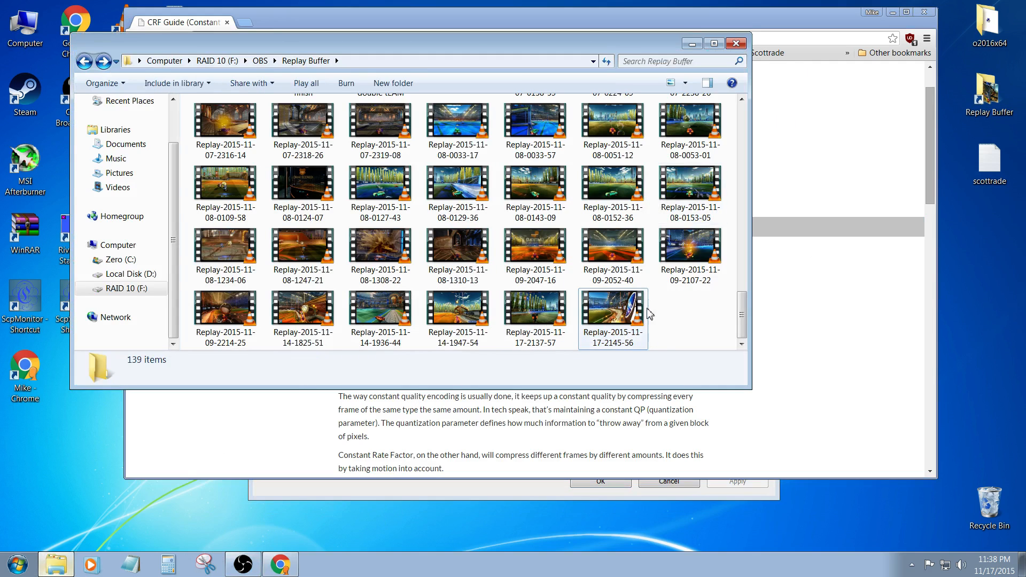
click(481, 335)
click(526, 327)
click(342, 324)
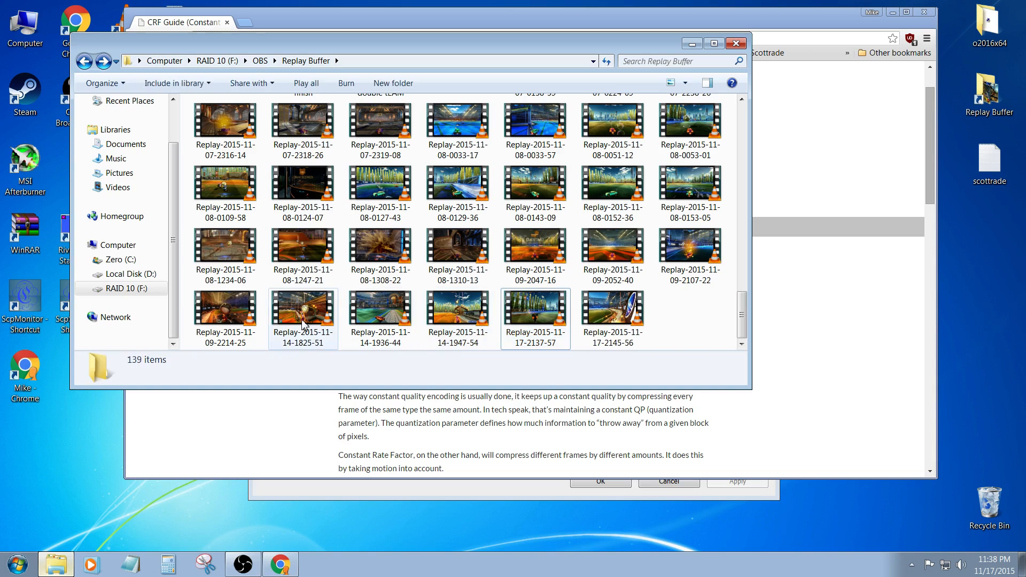
click(301, 320)
click(459, 244)
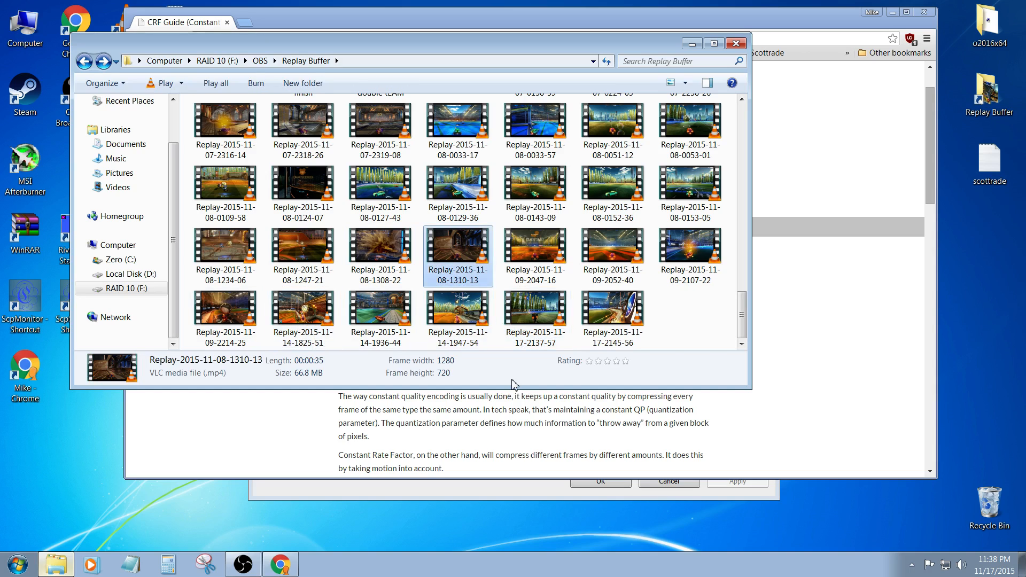
- Step through the neighbouring replay recordings and compare their lengths and file sizes
key(Right)
key(Left)
key(Left)
key(Left)
key(Right)
key(Right)
key(Right)
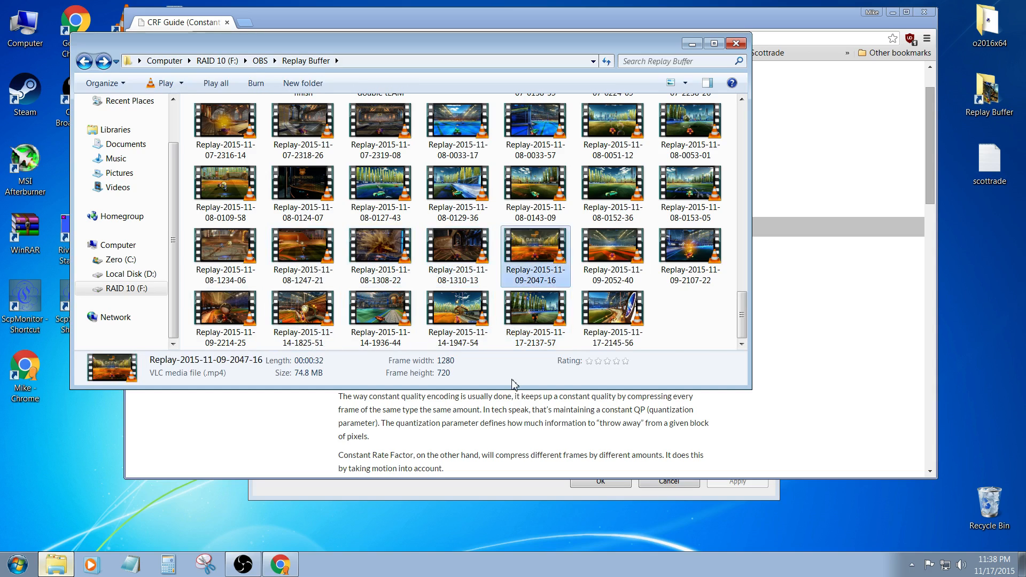
key(Right)
key(Left)
key(Left)
key(Down)
key(Up)
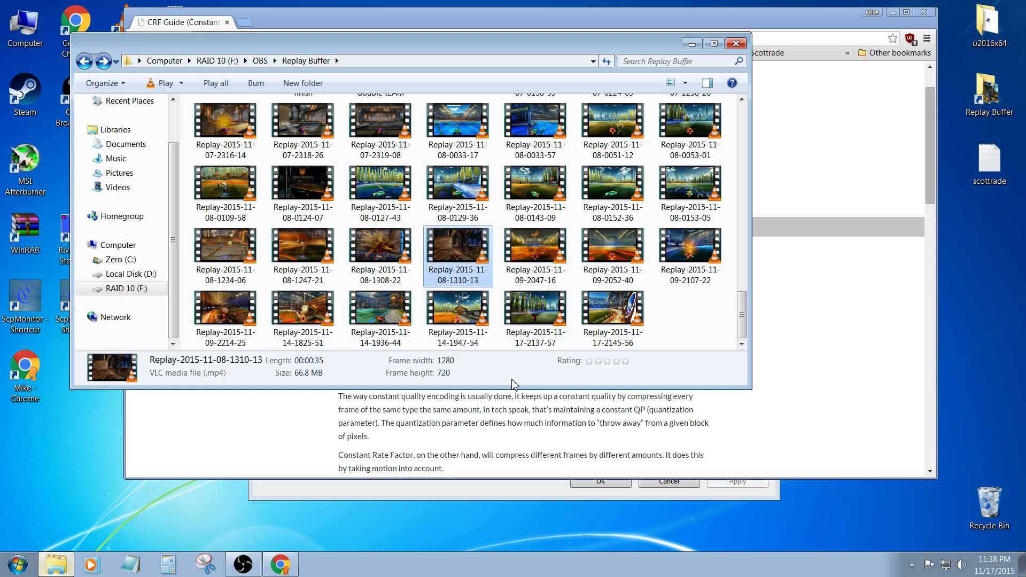
key(Right)
key(Right)
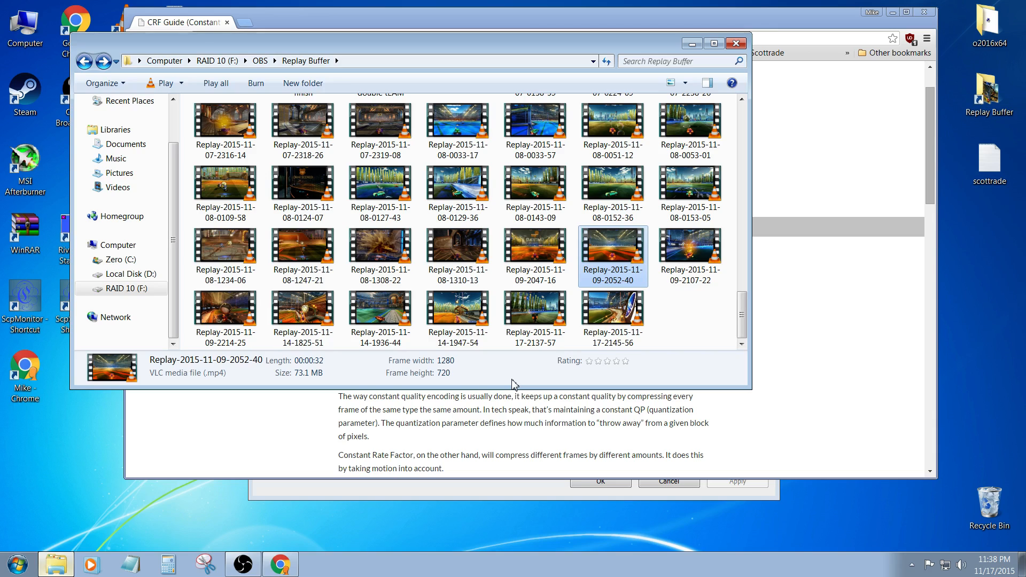
key(Right)
key(Right)
key(Left)
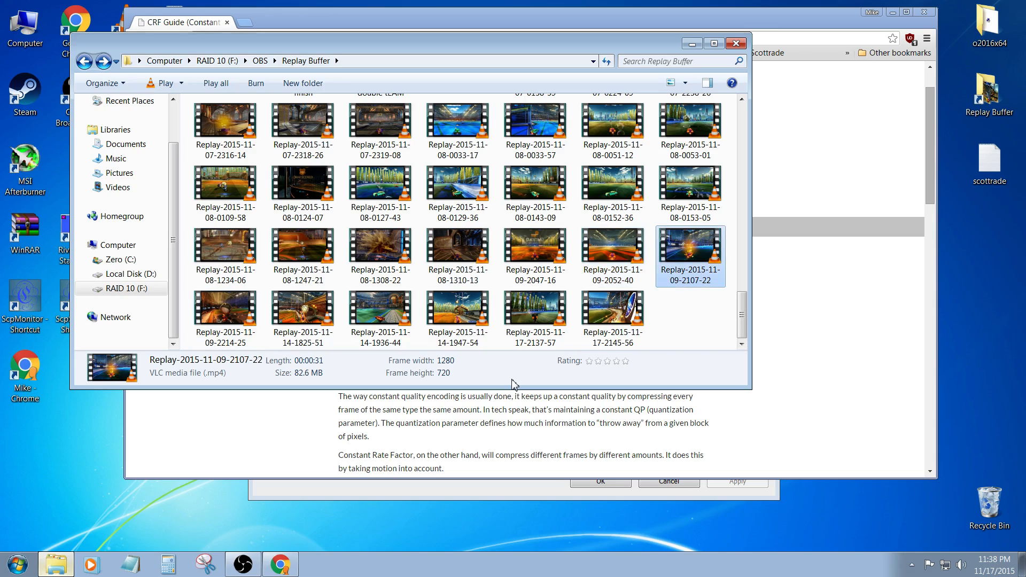
key(Left)
key(Left)
key(Left)
key(Left)
key(Left)
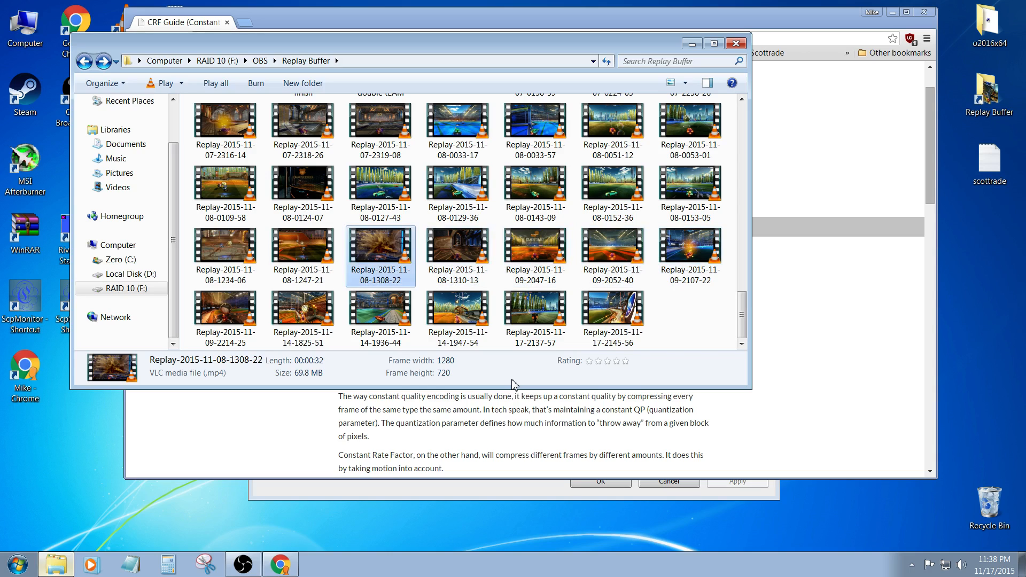
key(Down)
key(Right)
key(Right)
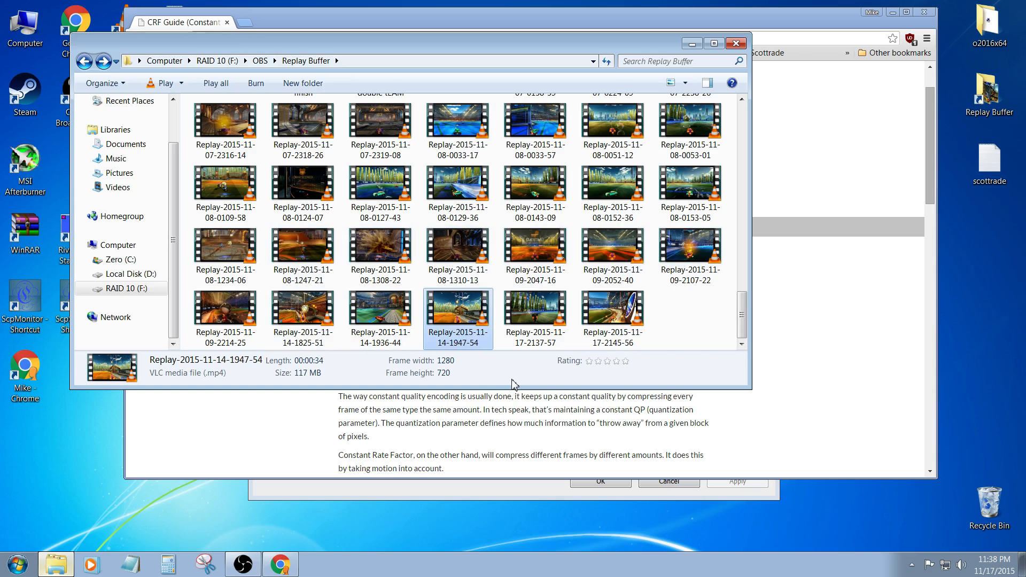
key(Left)
key(Up)
key(Down)
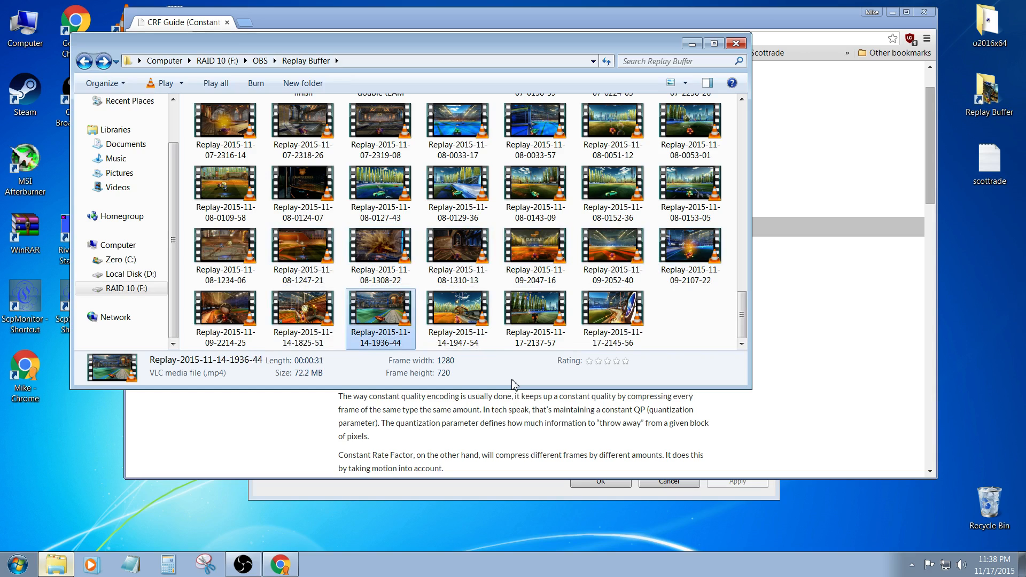
right_click(450, 306)
click(710, 325)
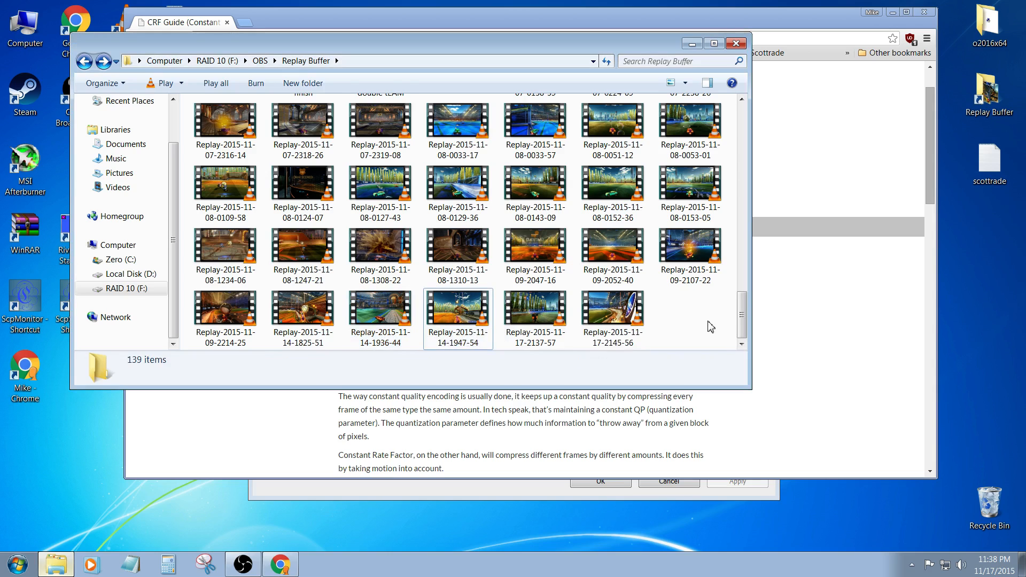
click(466, 317)
right_click(466, 317)
click(582, 303)
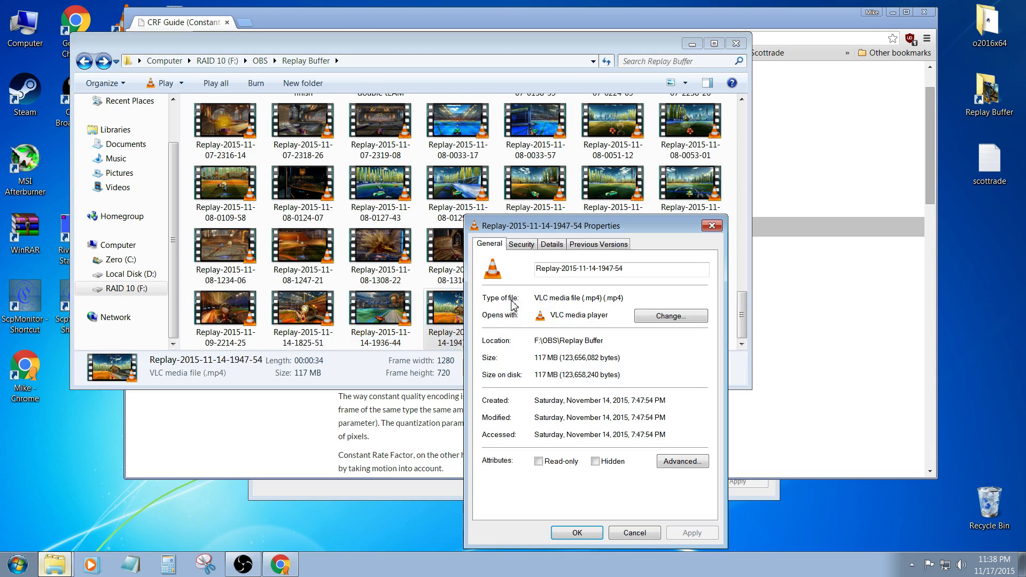
click(551, 244)
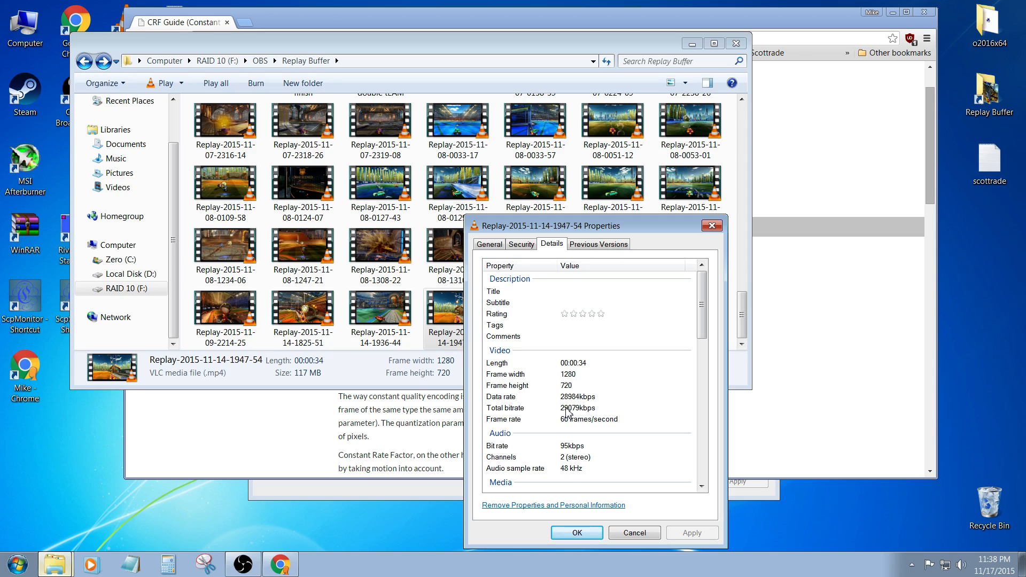
click(712, 225)
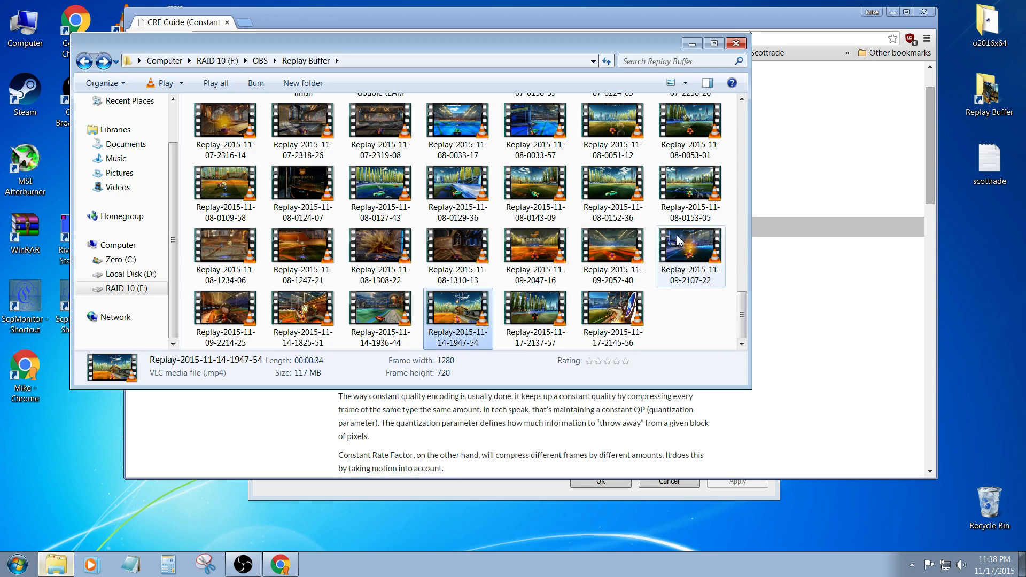
click(290, 323)
right_click(306, 302)
click(420, 534)
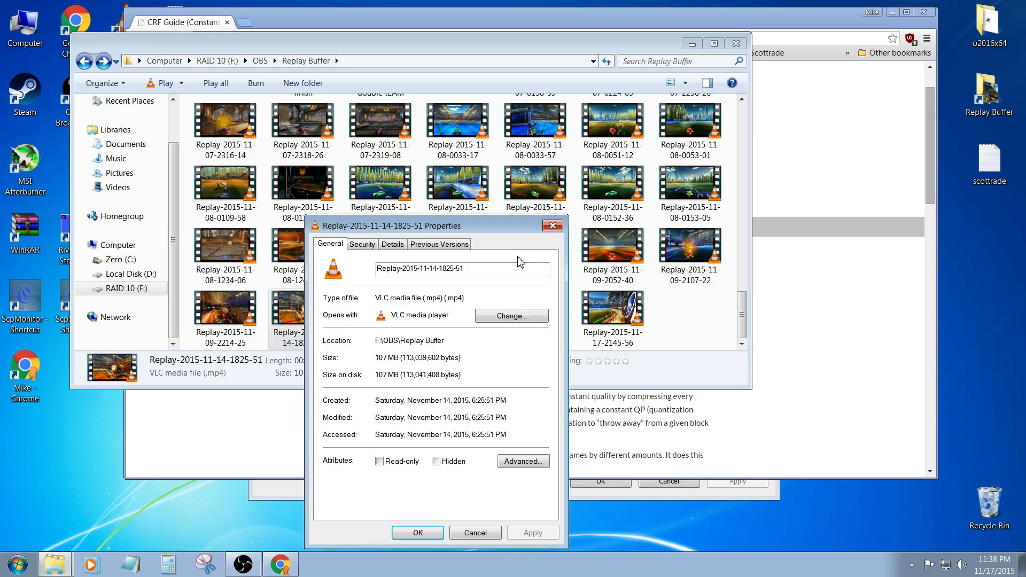
click(392, 244)
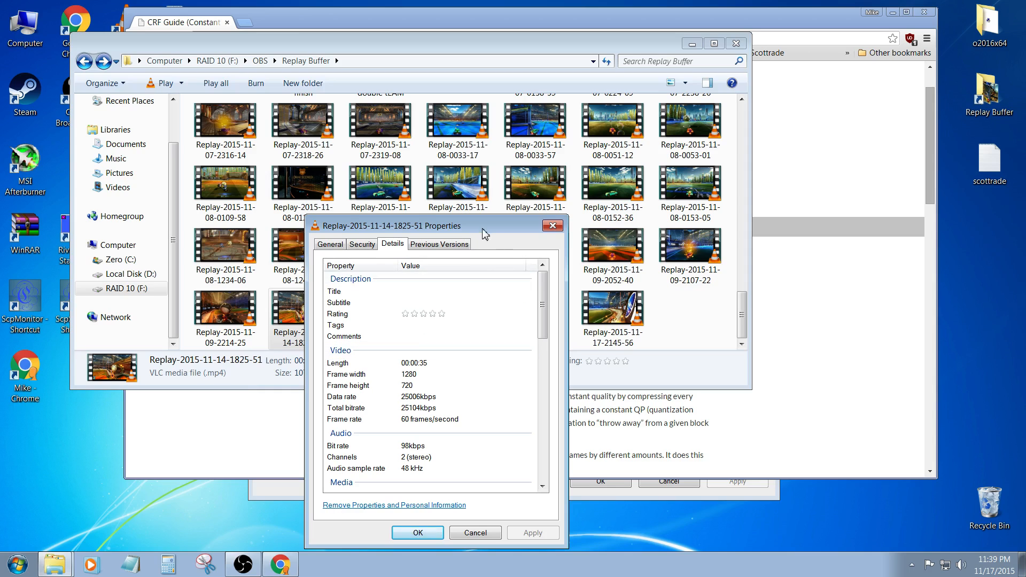
drag(478, 227, 558, 185)
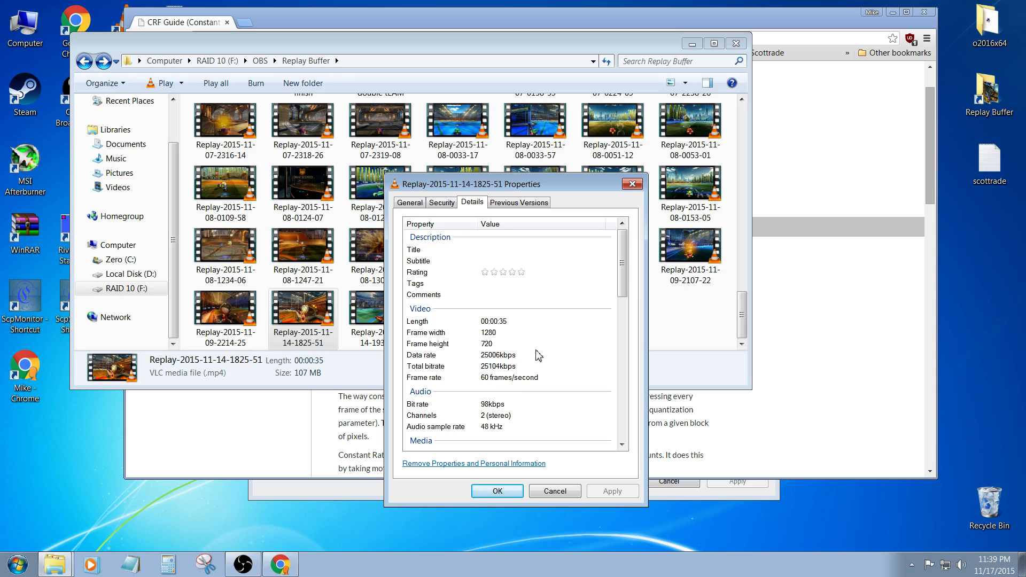
mouse_move(577, 186)
mouse_down()
mouse_move(601, 187)
mouse_move(587, 169)
mouse_up()
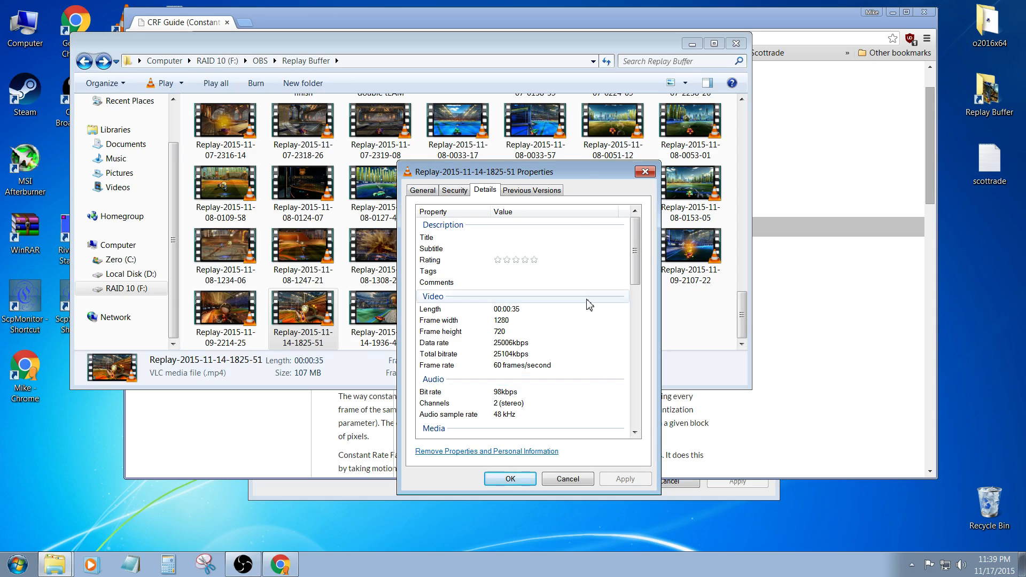
drag(573, 178, 600, 173)
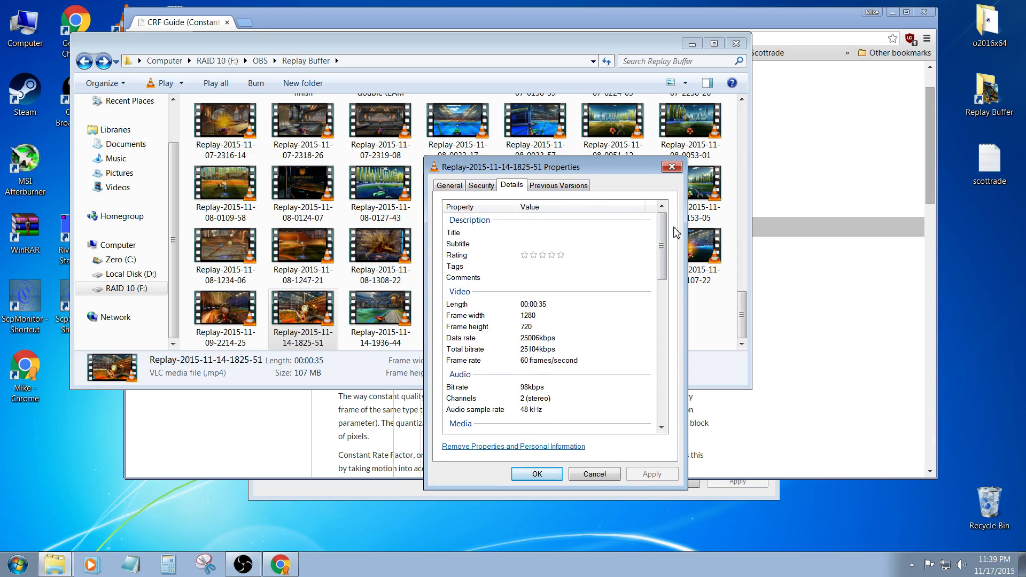
drag(663, 230, 653, 374)
click(595, 475)
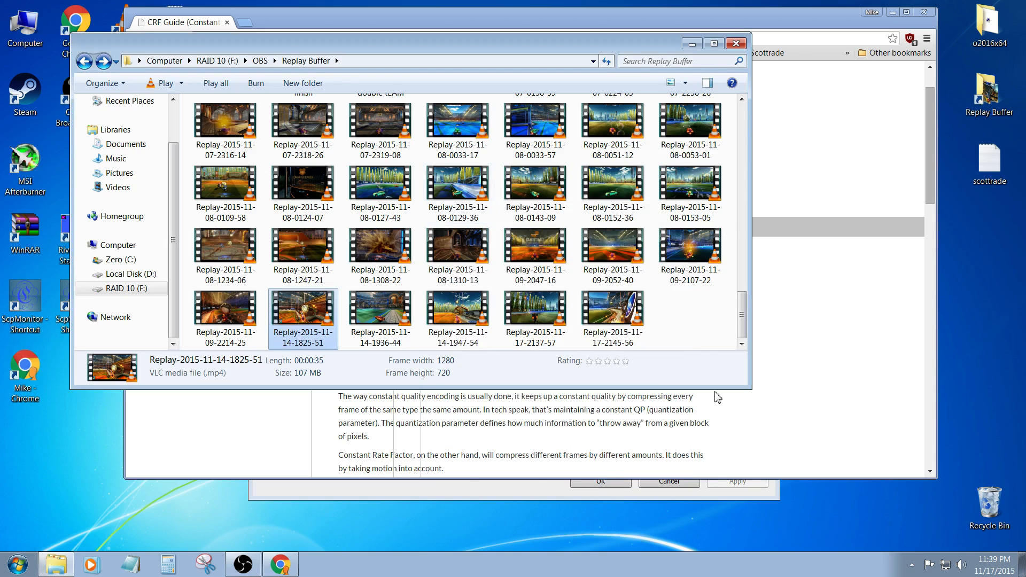
- Minimize the CRF Guide browser window and accept the OBS settings to return to the main recording window
click(267, 408)
click(893, 12)
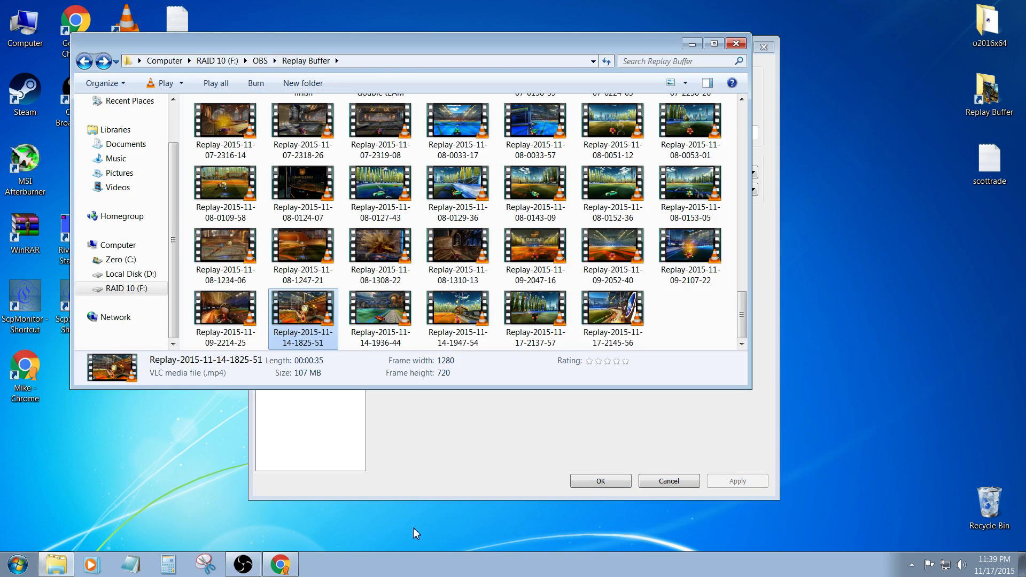
click(452, 452)
click(615, 480)
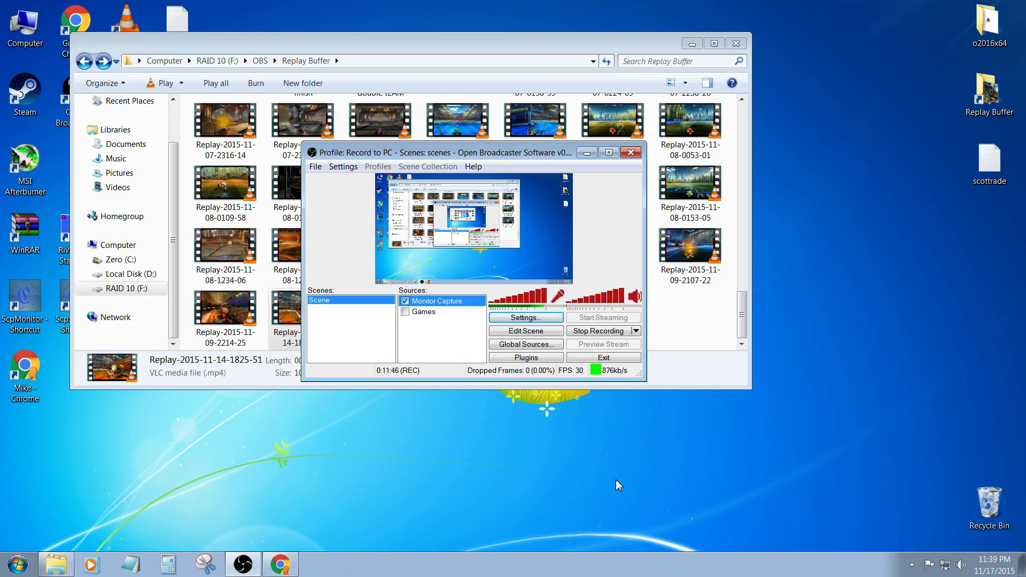